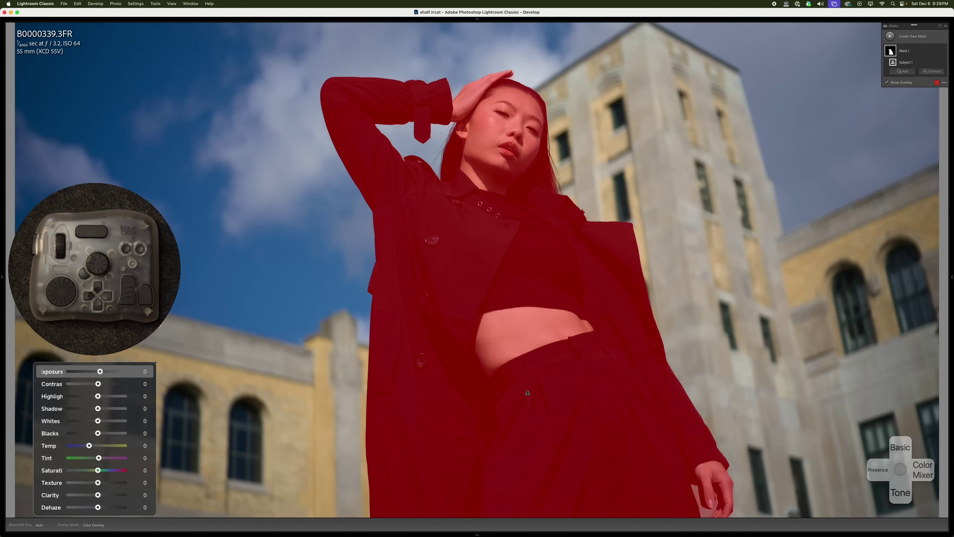
Hide the side panels, module bar and filmstrip so the photo fills the workspace.
key("o")
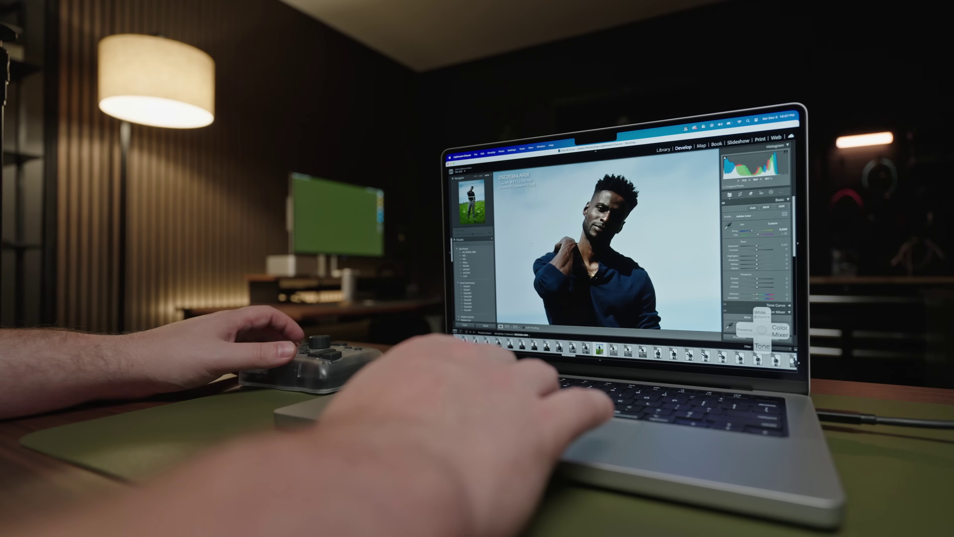
key("Tab")
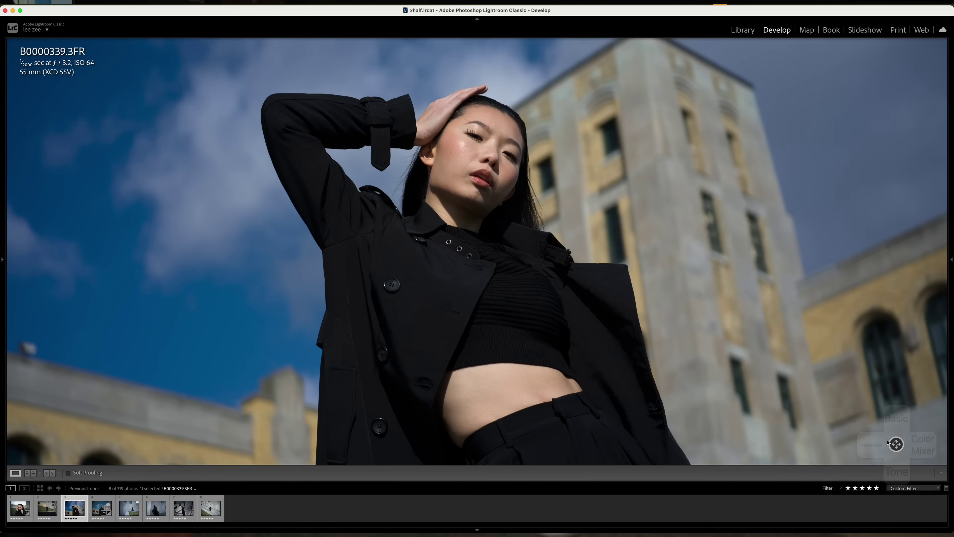
key("shift+Tab")
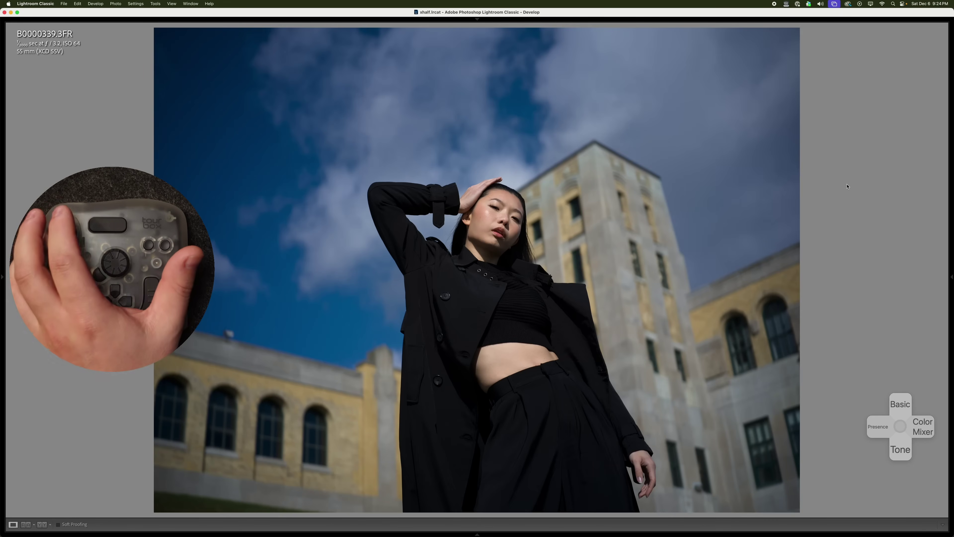
Zoom in on the woman's face and pan around it to inspect the photo up close.
key("super+equal")
key("super+equal")
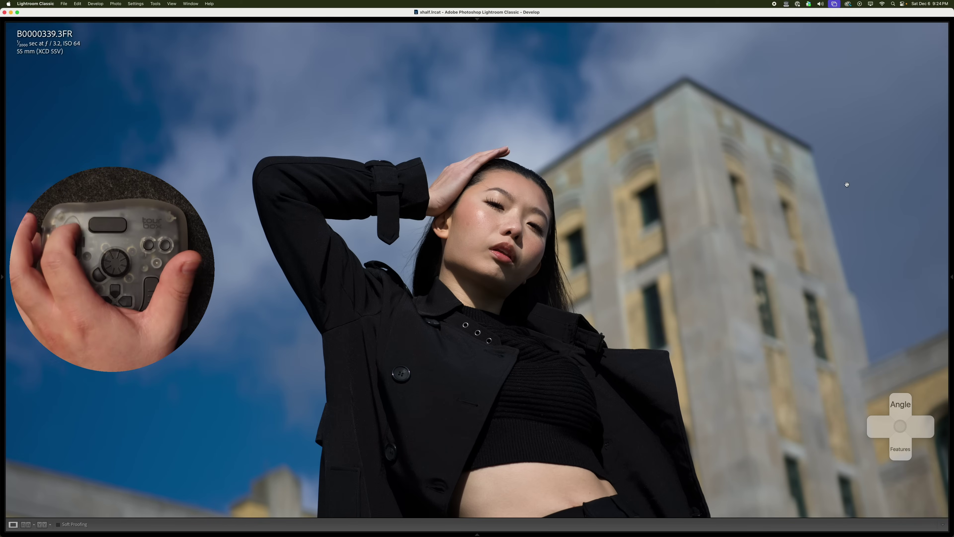
key("super+equal")
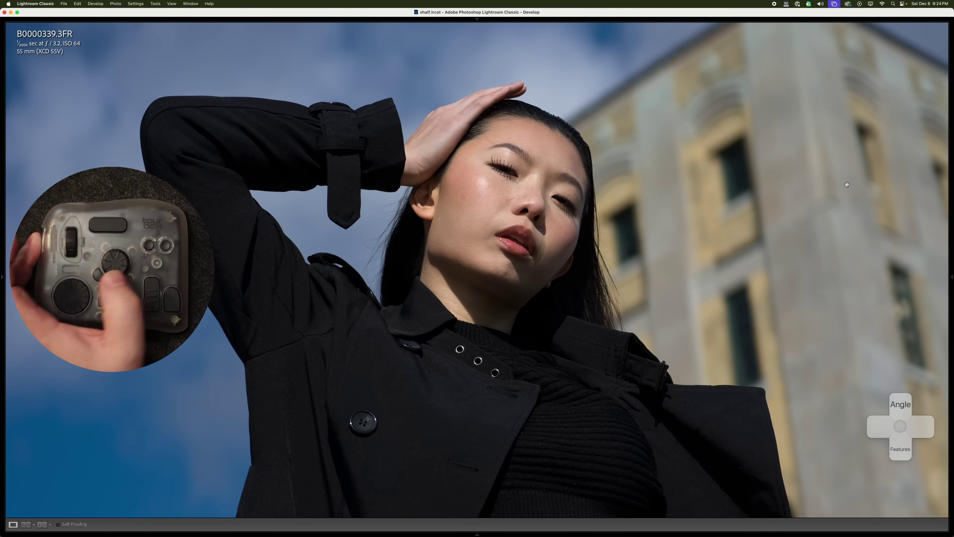
key("super+equal")
scroll(847, 184, "left", 5)
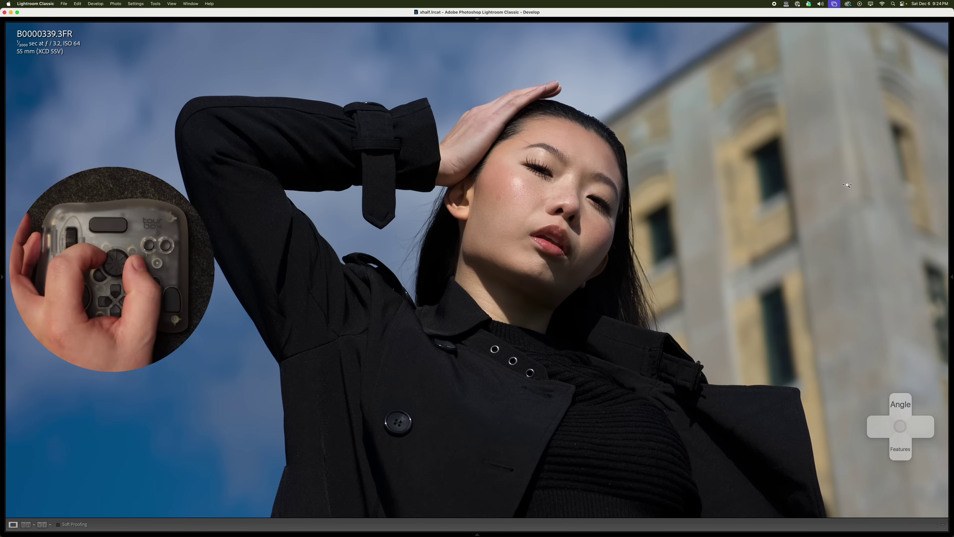
scroll(847, 184, "right", 1)
scroll(847, 184, "left", 2)
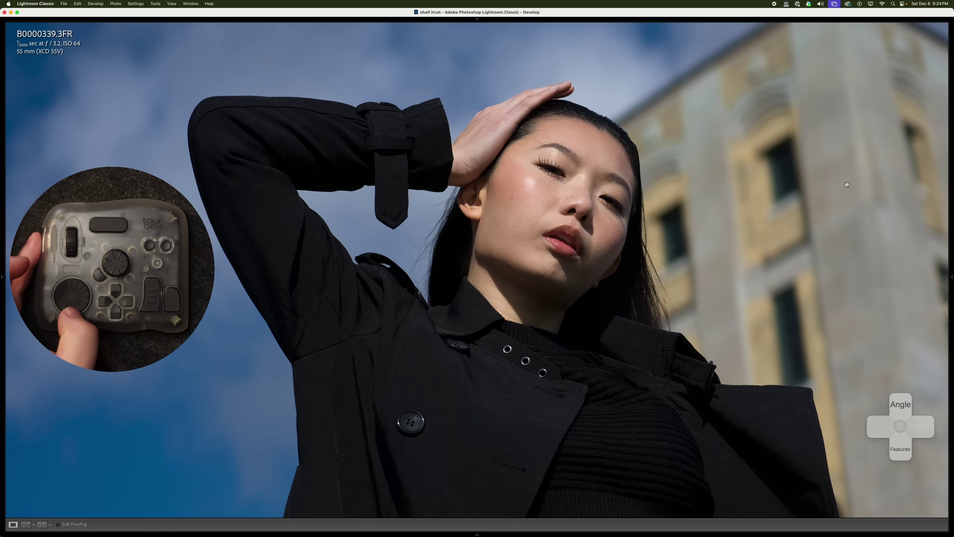
scroll(847, 184, "up", 3)
scroll(847, 184, "down", 2)
scroll(846, 184, "right", 1)
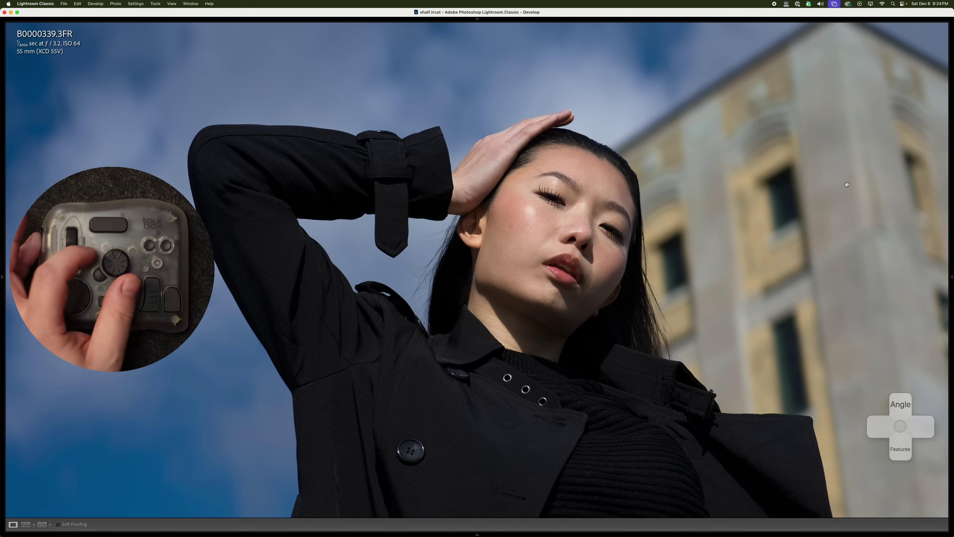
key("z")
key("z")
scroll(847, 184, "down", 2)
scroll(847, 184, "up", 1)
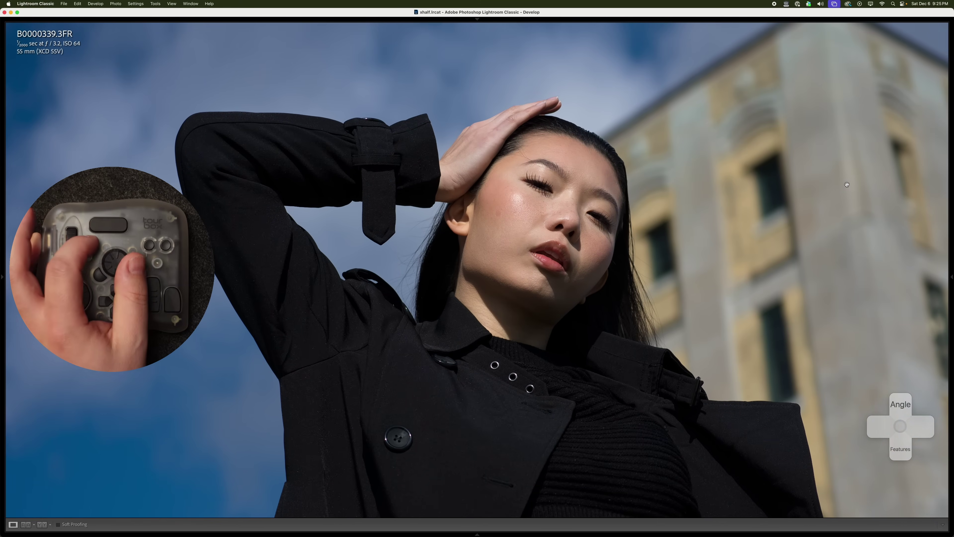
scroll(847, 184, "left", 1)
scroll(847, 184, "right", 1)
scroll(846, 184, "right", 1)
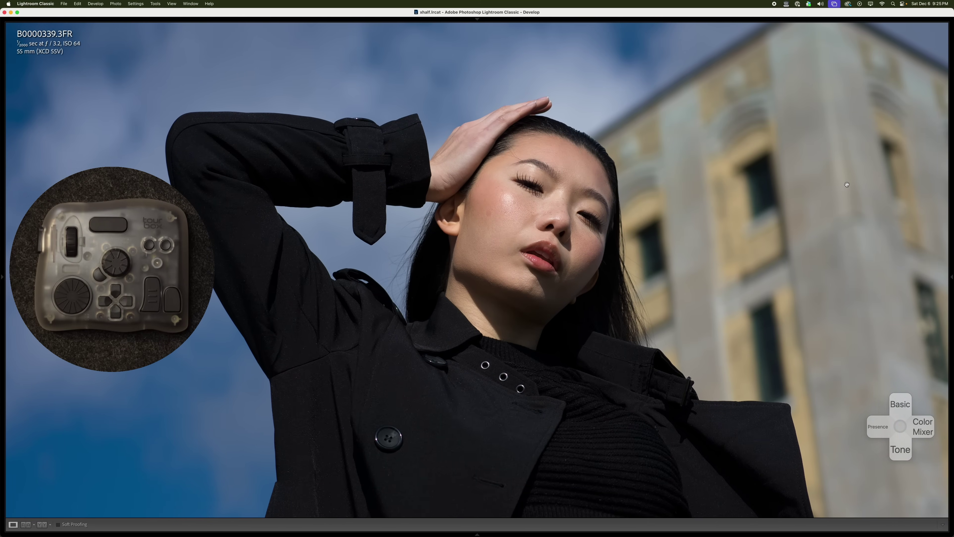
key("z")
key("z")
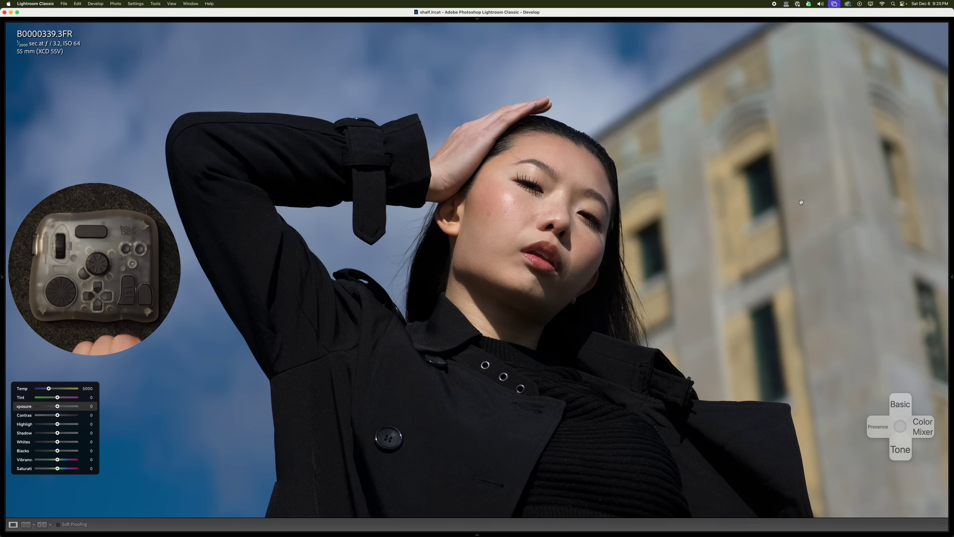
Enlarge the floating Basic slider display and move the directional-pad display further down.
mouse_move(88, 385)
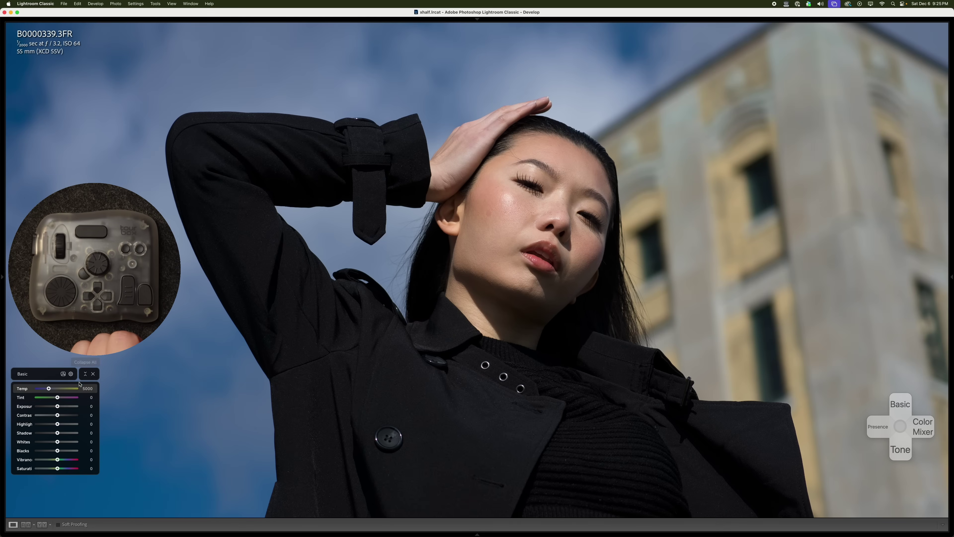
left_click_drag(83, 385, 103, 406)
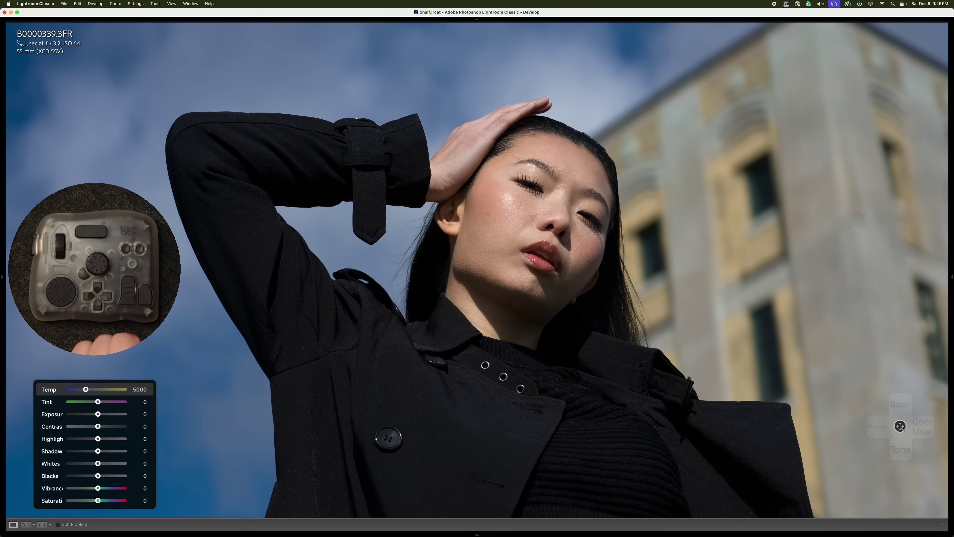
left_click_drag(902, 427, 901, 470)
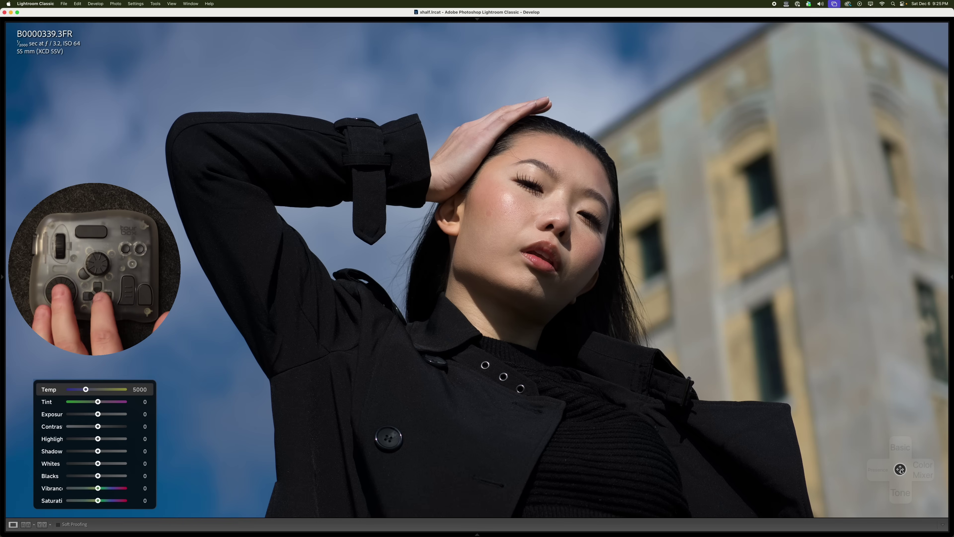
Adjust the photo's exposure to 0.3.
key("Down")
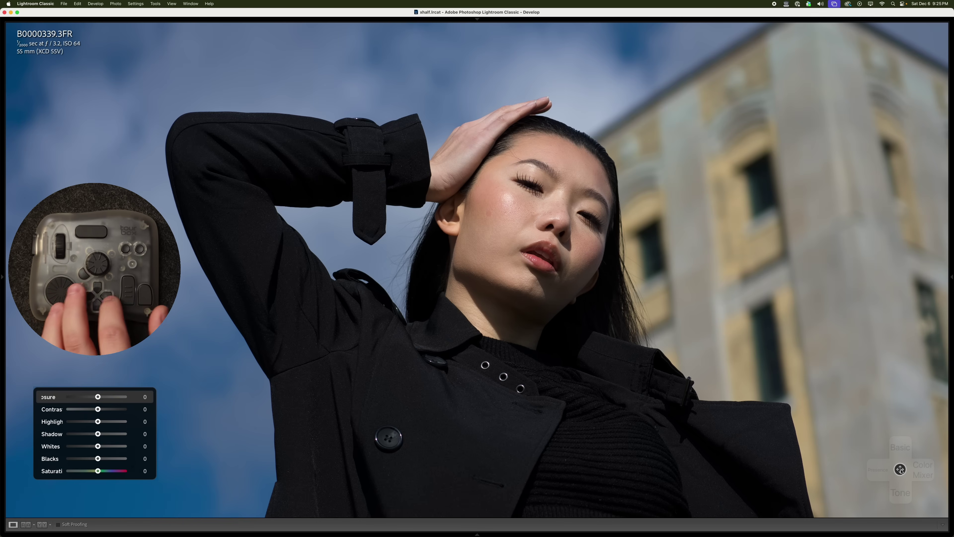
key("Right")
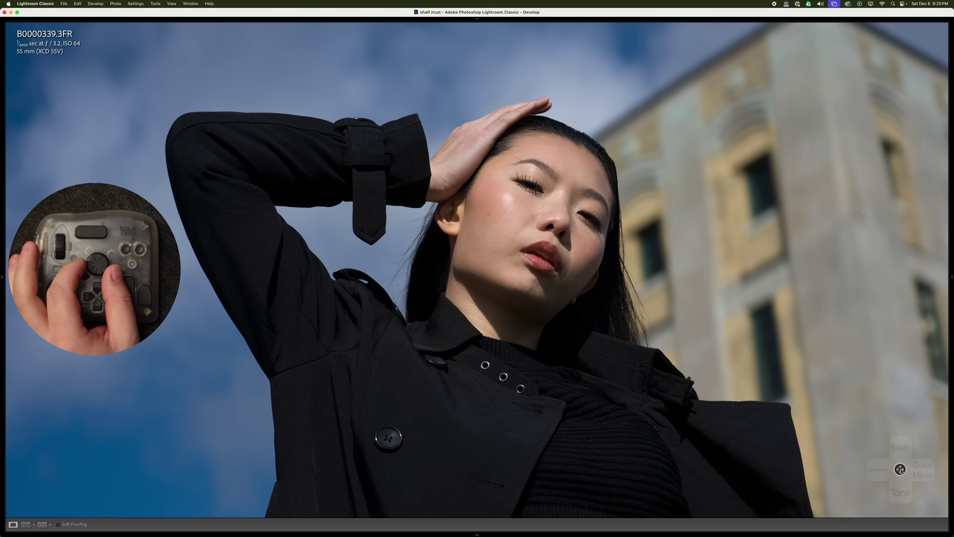
key("equal")
key("equal")
key("equal")
key("equal")
key("equal")
key("equal")
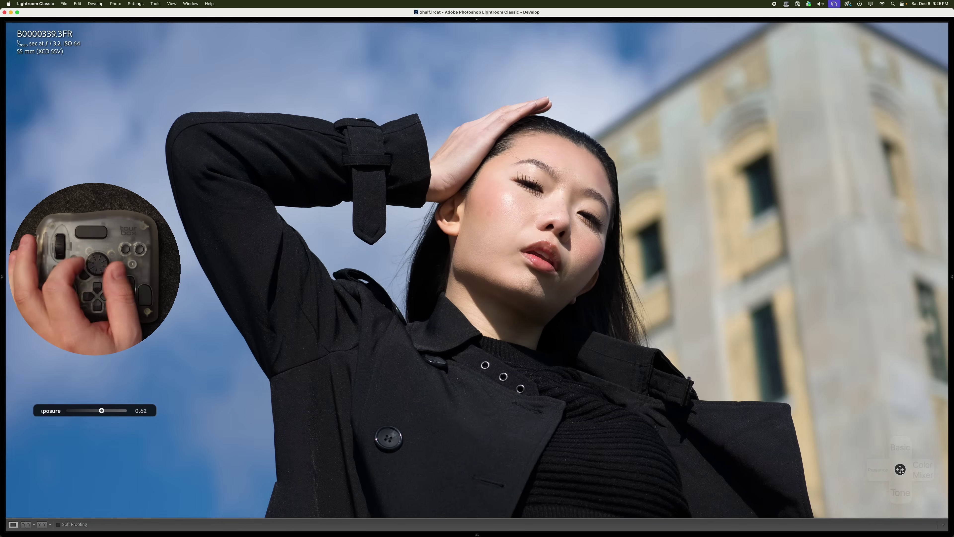
key("minus")
key("minus")
key("minus")
key("minus")
key("minus")
key("minus")
key("minus")
key("minus")
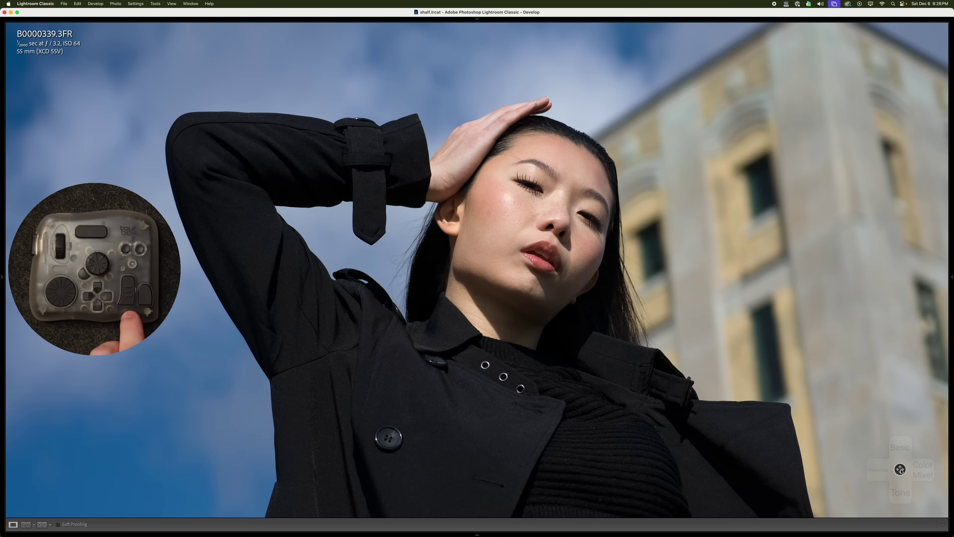
key("plus")
key("plus")
key("plus")
key("plus")
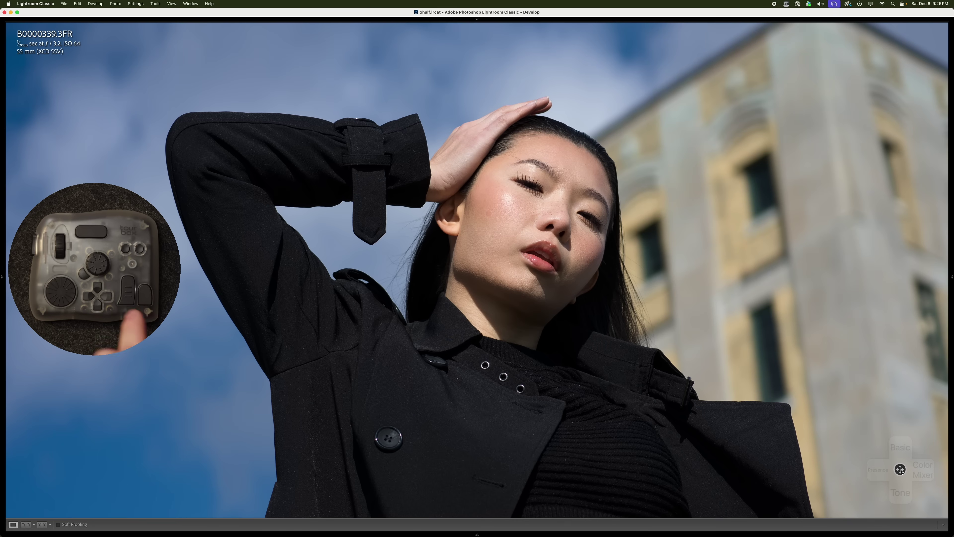
Browse the Classic presets, try ClassicA1 on the photo, and undo it.
key("F1")
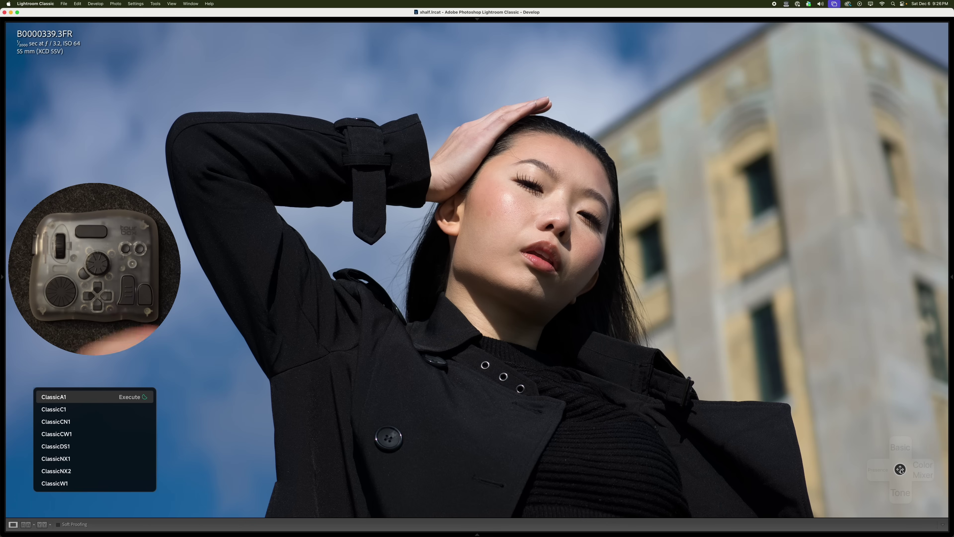
key("Down")
key("Down")
key("Down")
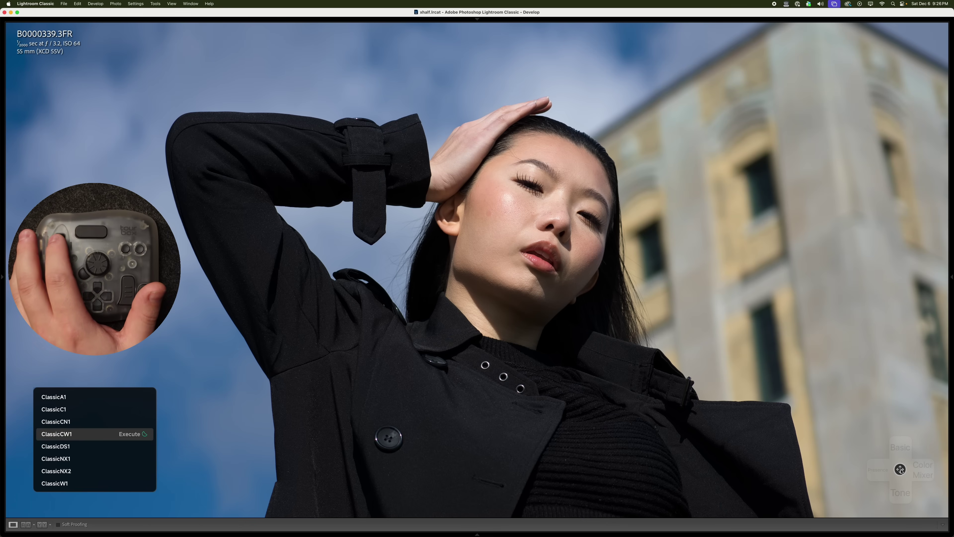
key("Down")
key("Up")
key("Up")
key("Up")
key("Up")
key("Up")
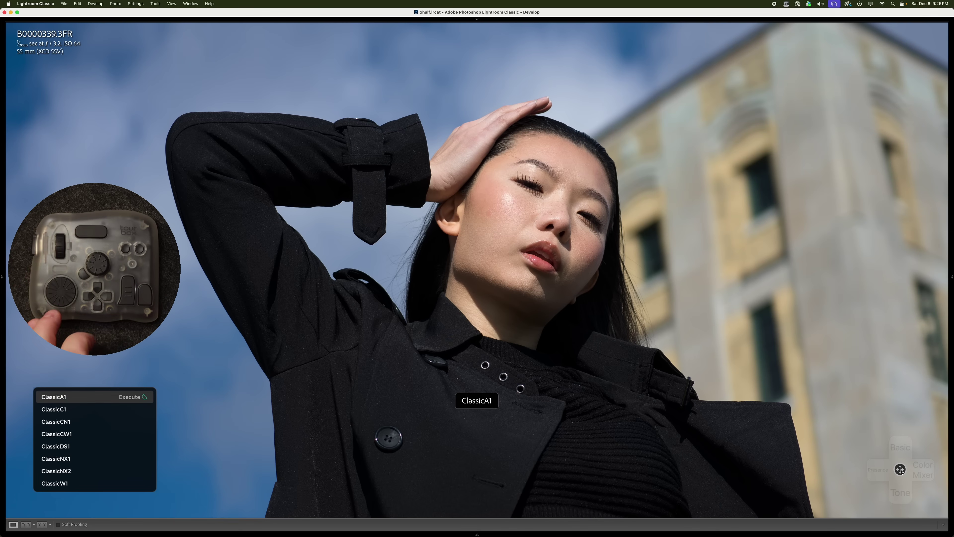
key("Return")
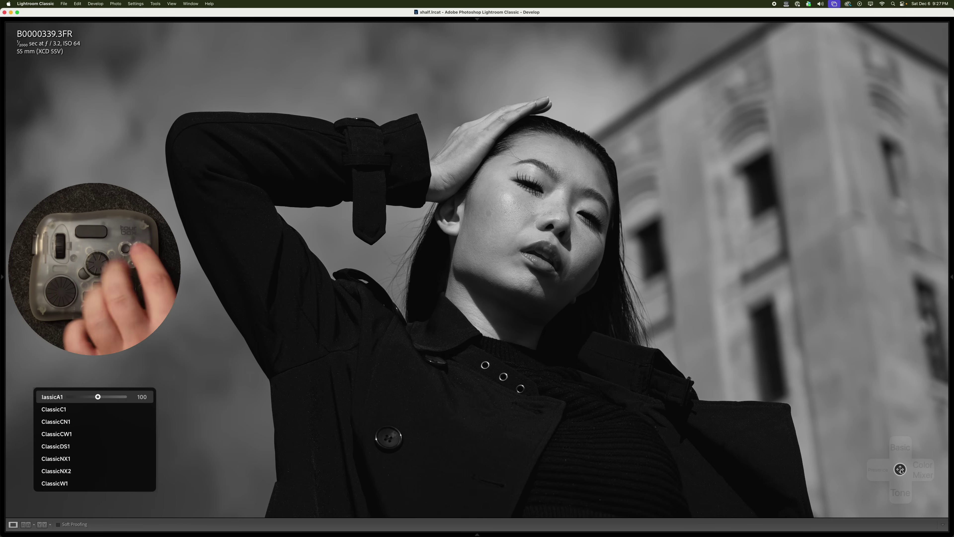
key("super+z")
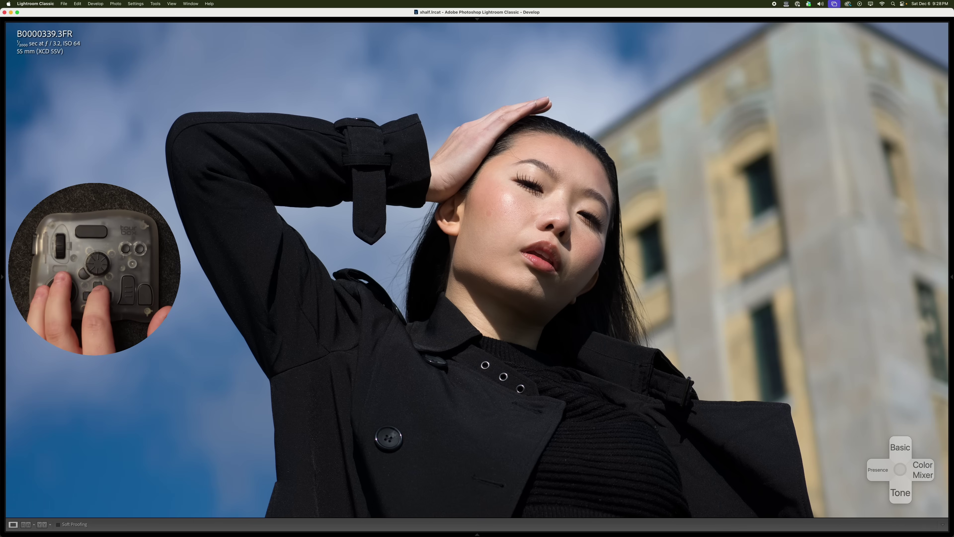
Set the photo's temperature to 5550, tint to 4 and exposure to 0.38.
key("Up")
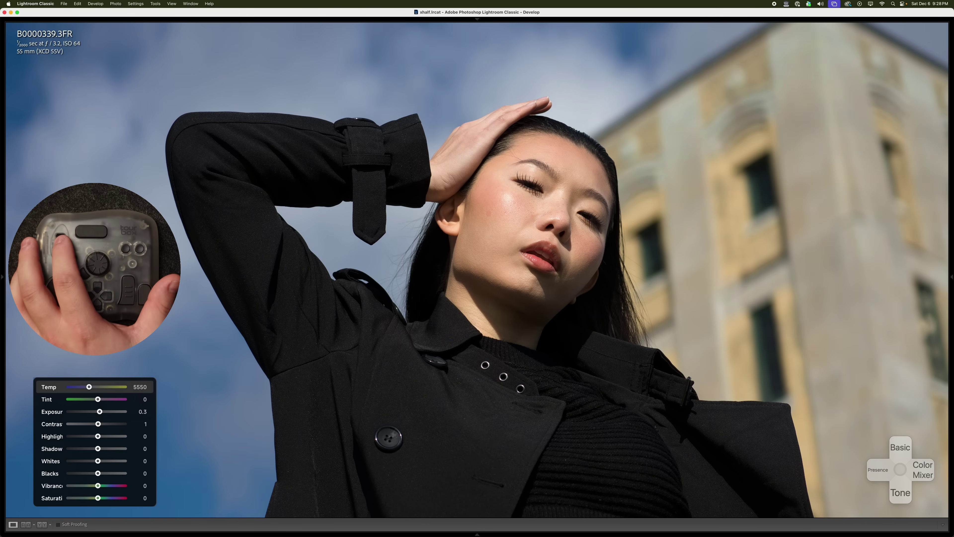
scroll(95, 441, "down", 1)
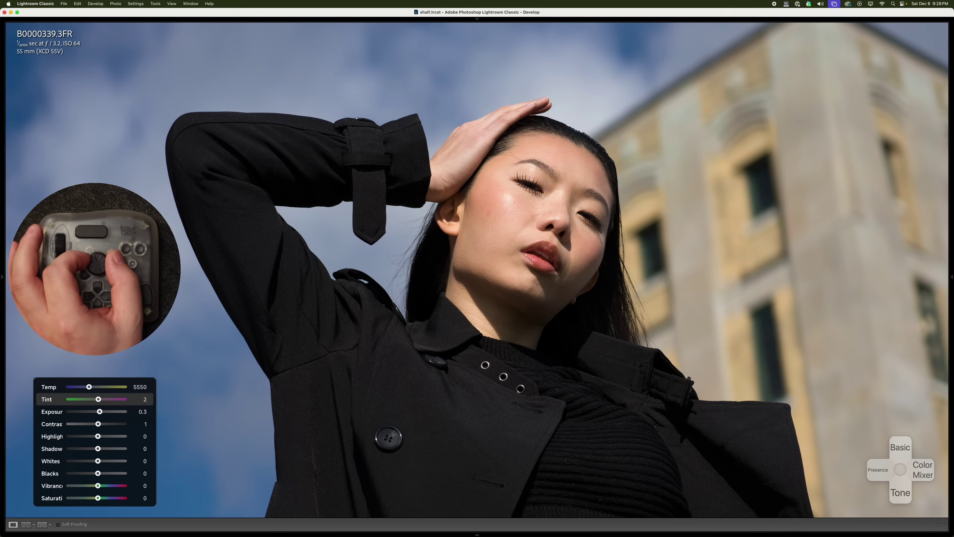
scroll(94, 442, "down", 2)
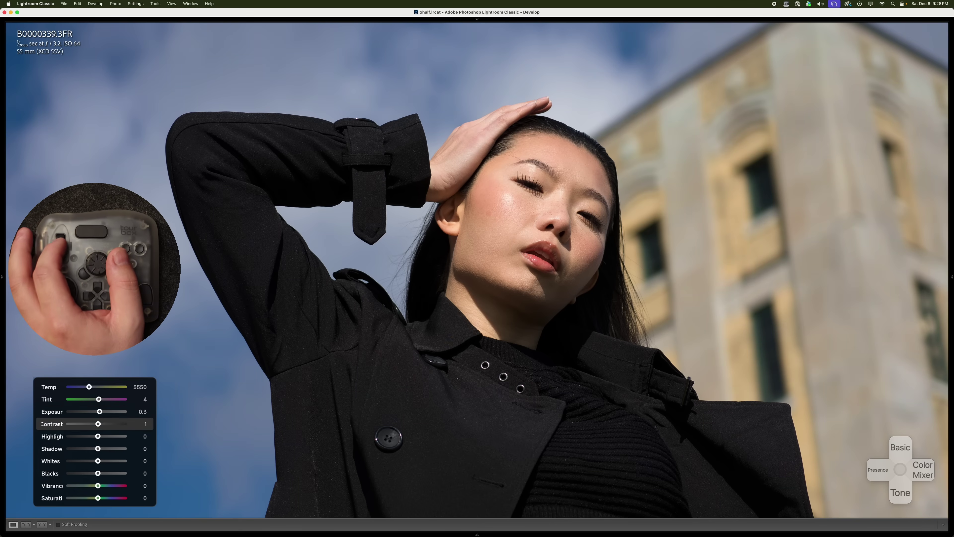
key("Up")
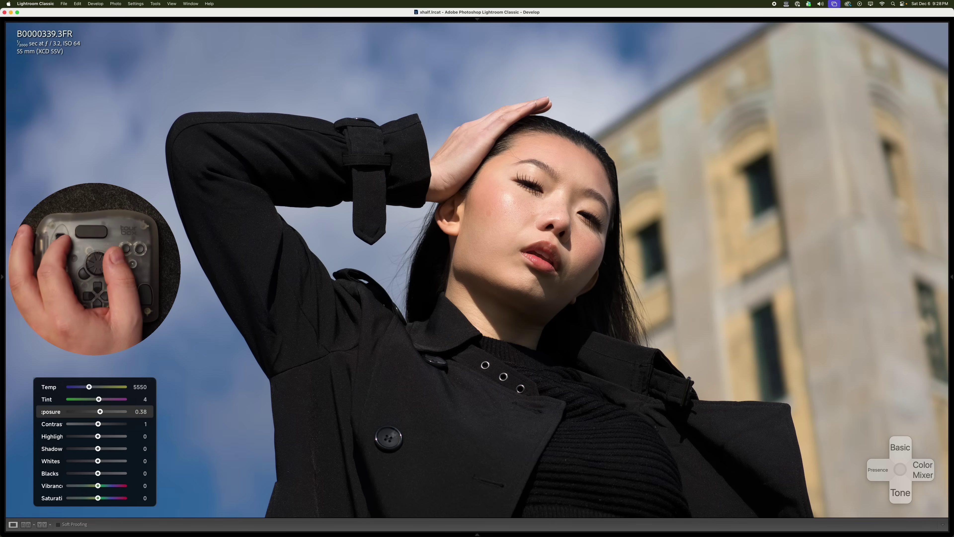
Set the photo's highlights to -12.
key("Down")
key("Down")
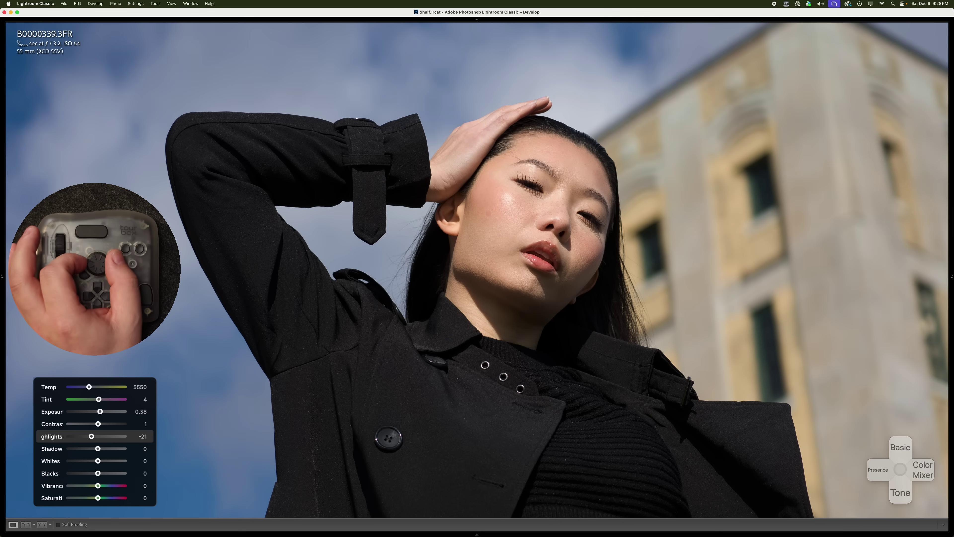
key("equal")
key("equal")
key("equal")
key("equal")
key("equal")
key("equal")
key("period")
key("period")
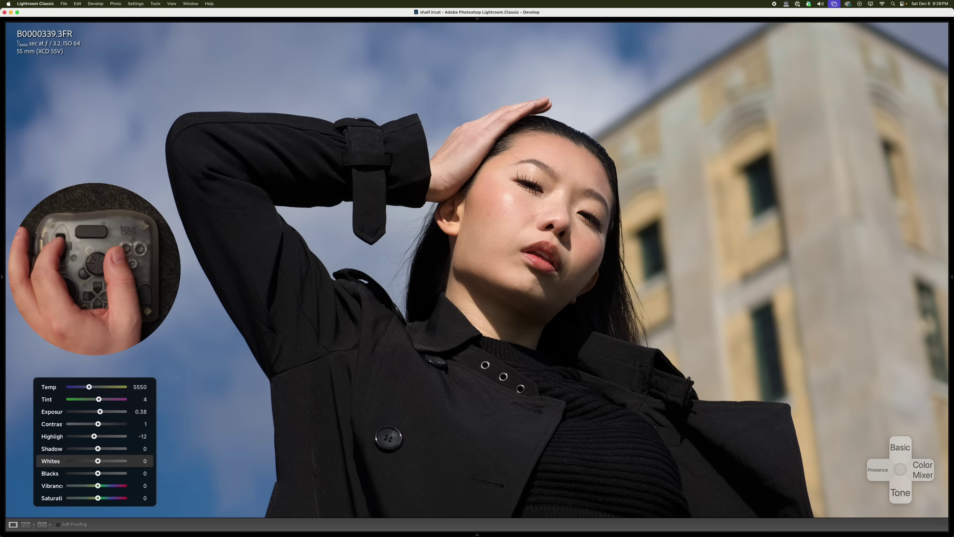
key("comma")
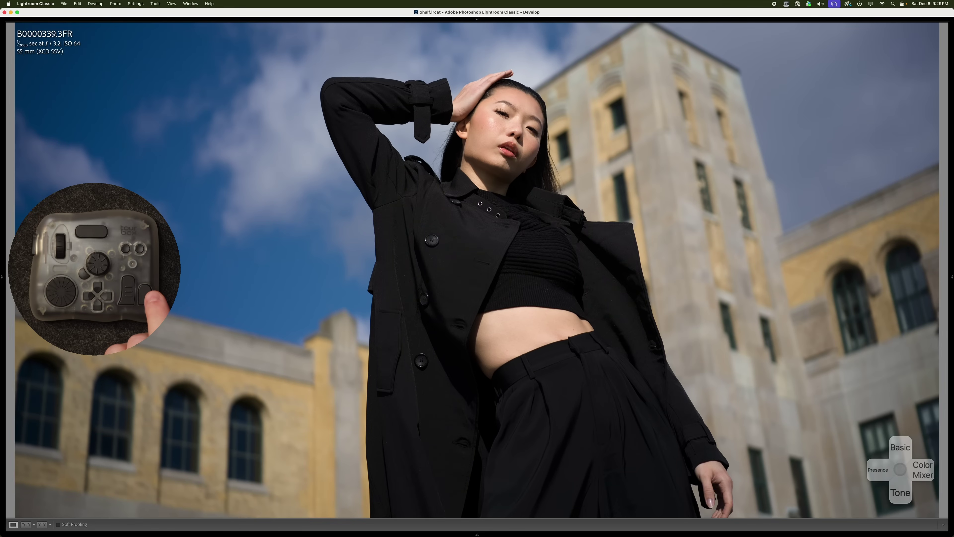
Create a subject mask of the woman and set its exposure to 0.44.
key("shift+w")
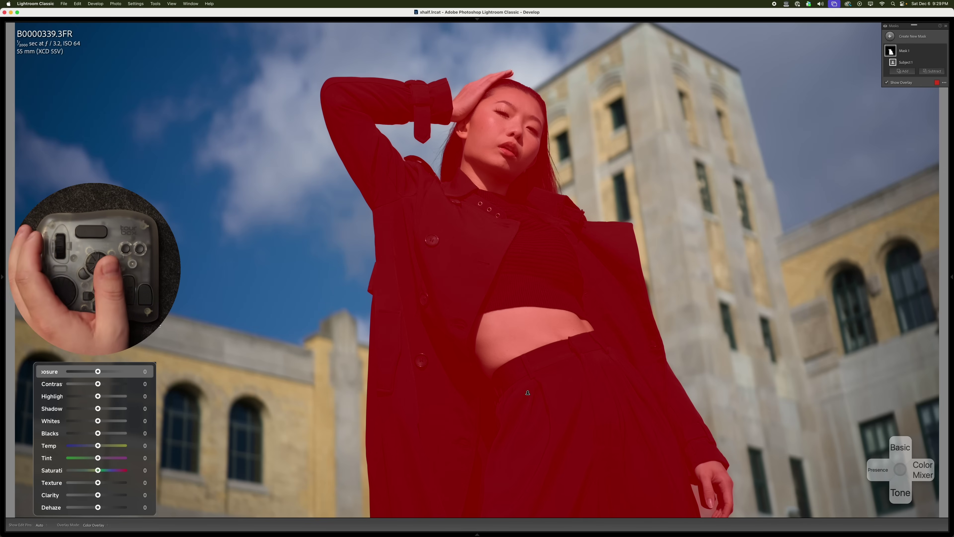
key("equal")
key("equal")
key("equal")
key("equal")
key("equal")
key("equal")
key("equal")
key("equal")
key("equal")
key("equal")
key("minus")
key("minus")
key("minus")
key("minus")
key("minus")
key("equal")
key("minus")
key("minus")
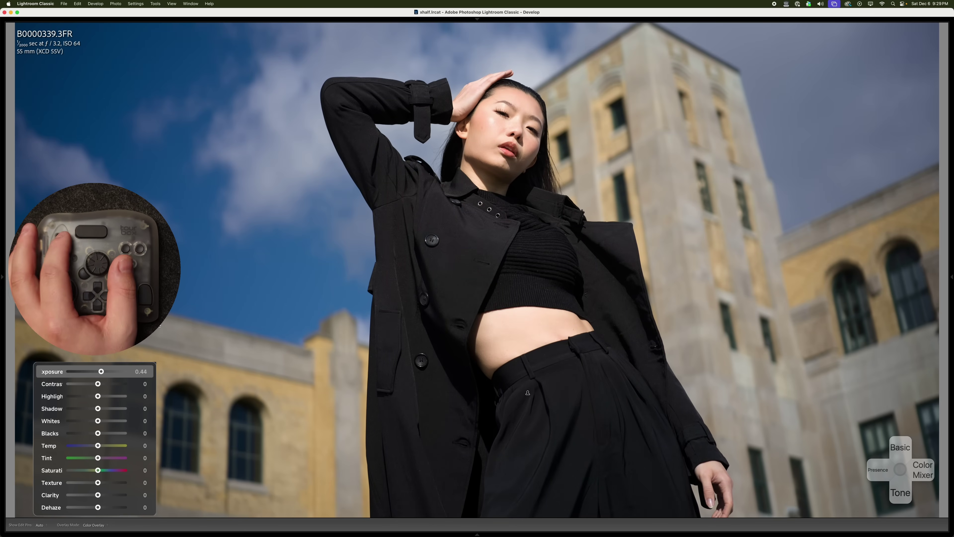
Set the subject mask's contrast to 3.
key("period")
key("equal")
key("equal")
key("equal")
key("period")
key("period")
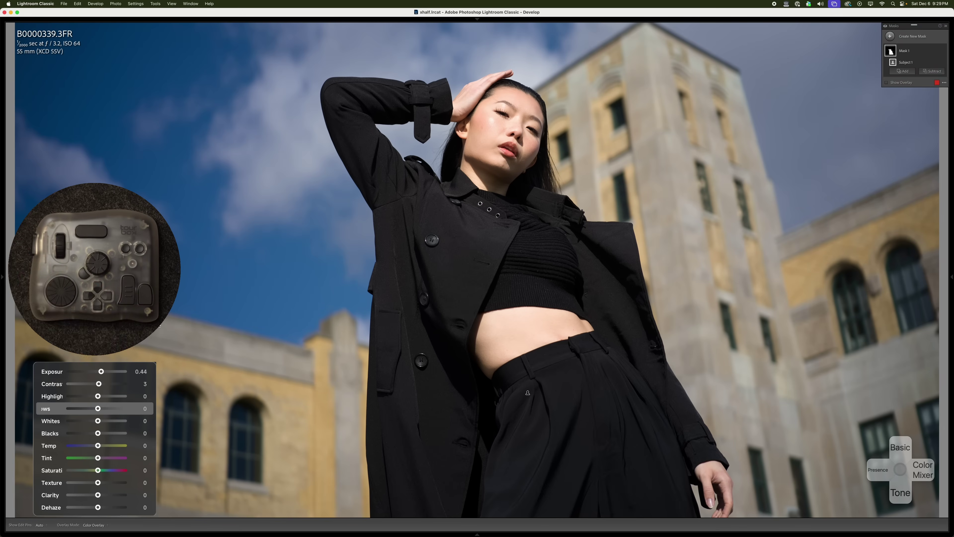
Leave masking and switch to the photo B0000347.3FR.
key("shift+w")
left_click(84, 512)
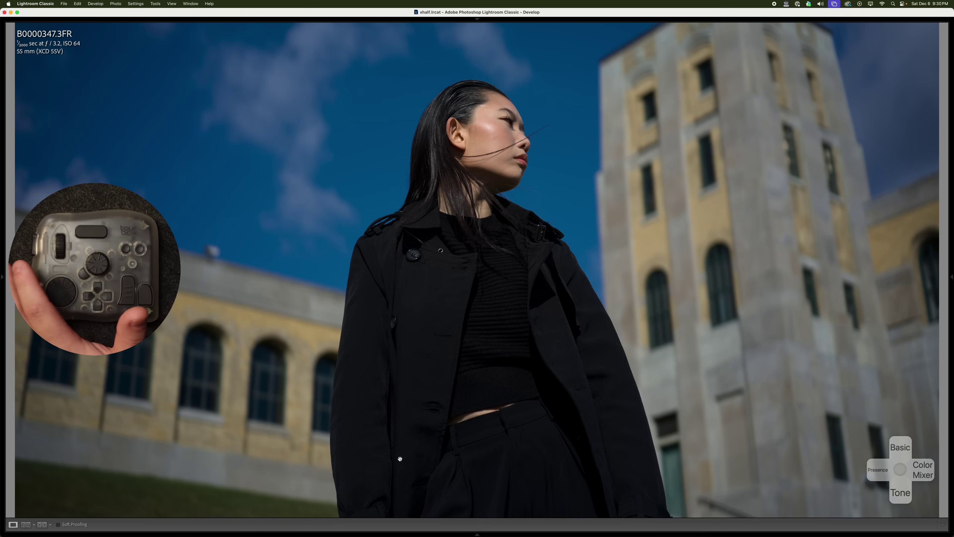
Heal the small spots on the woman's forehead and around her eyebrow using the Heal brush at size 2.
key("super+equal")
key("super+equal")
key("super+equal")
key("super+equal")
key("super+equal")
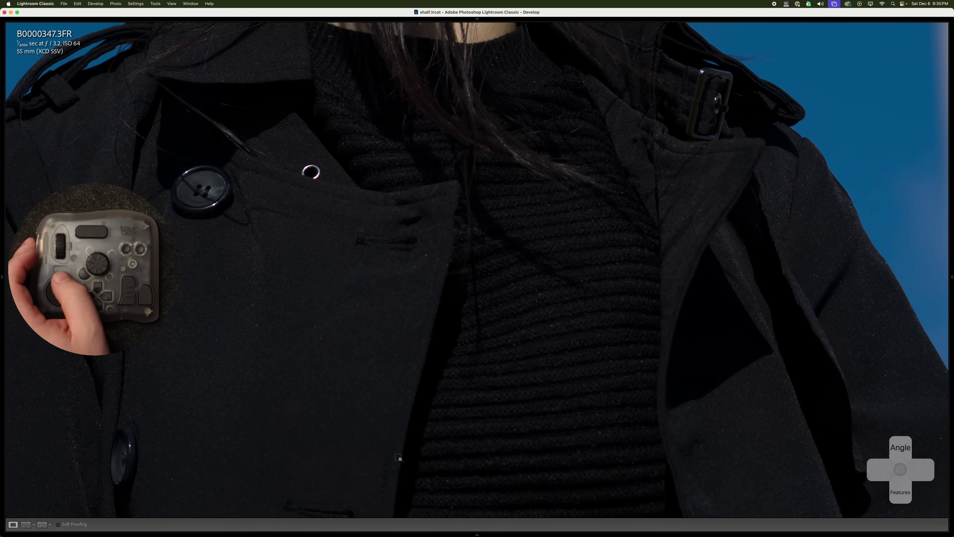
scroll(400, 459, "up", 10)
scroll(400, 458, "up", 7)
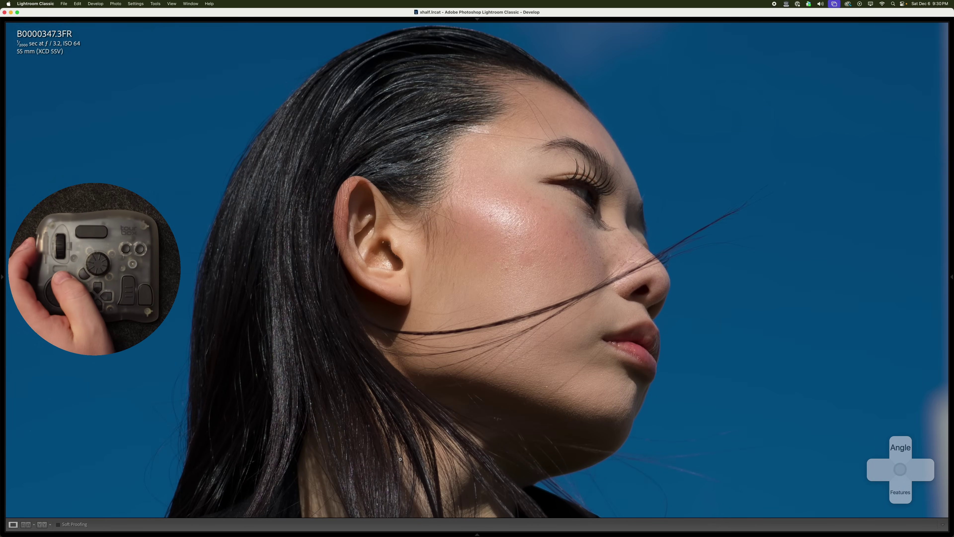
key("ctrl")
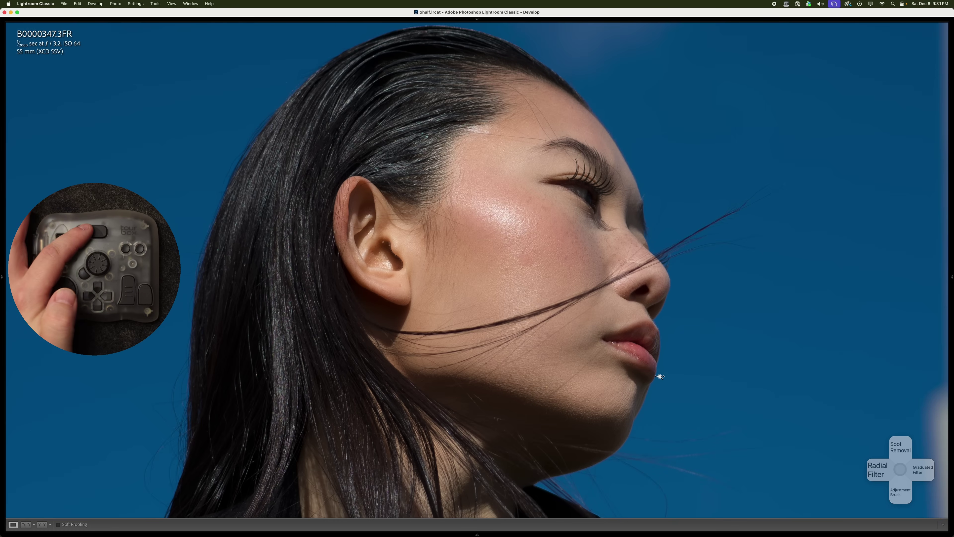
key("q")
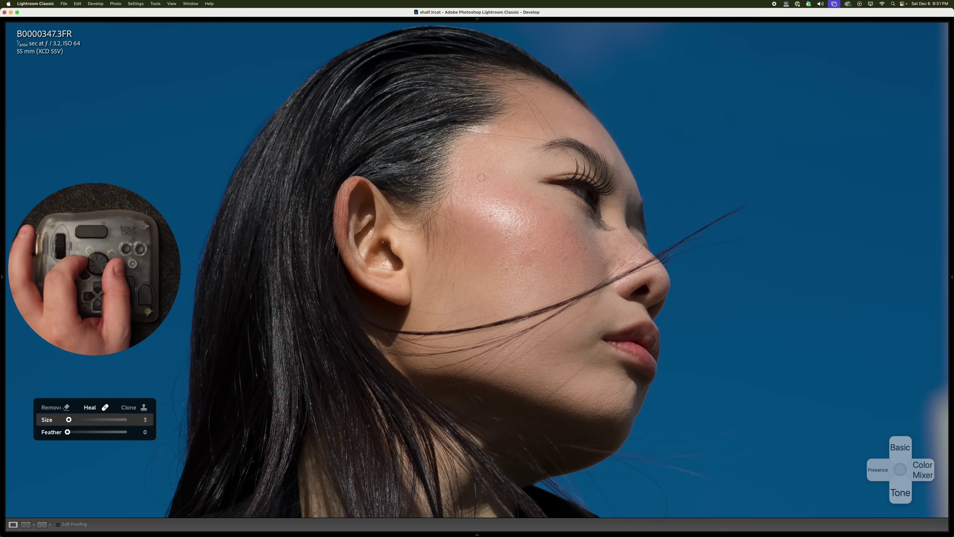
key("[")
key("bracketright")
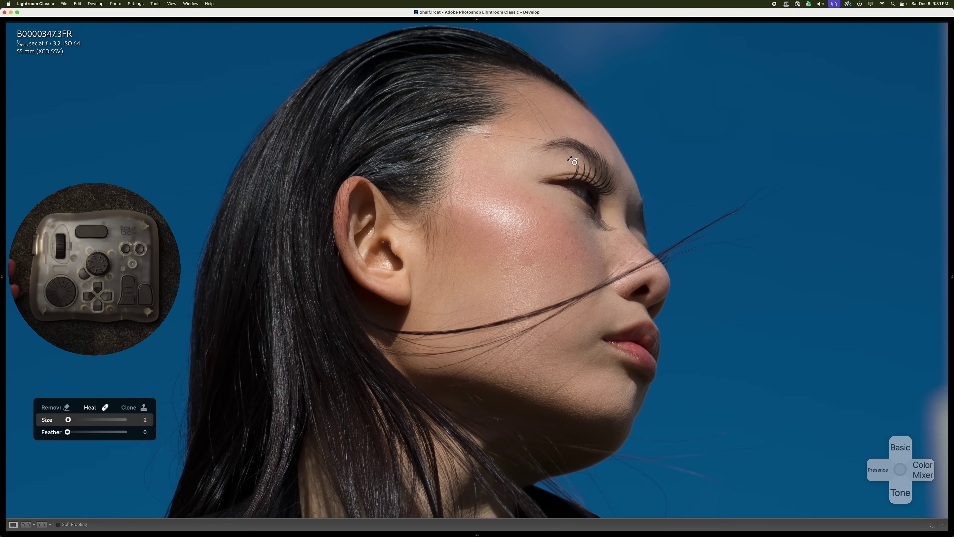
left_click_drag(474, 134, 550, 141)
left_click_drag(510, 86, 552, 133)
left_click_drag(552, 133, 542, 116)
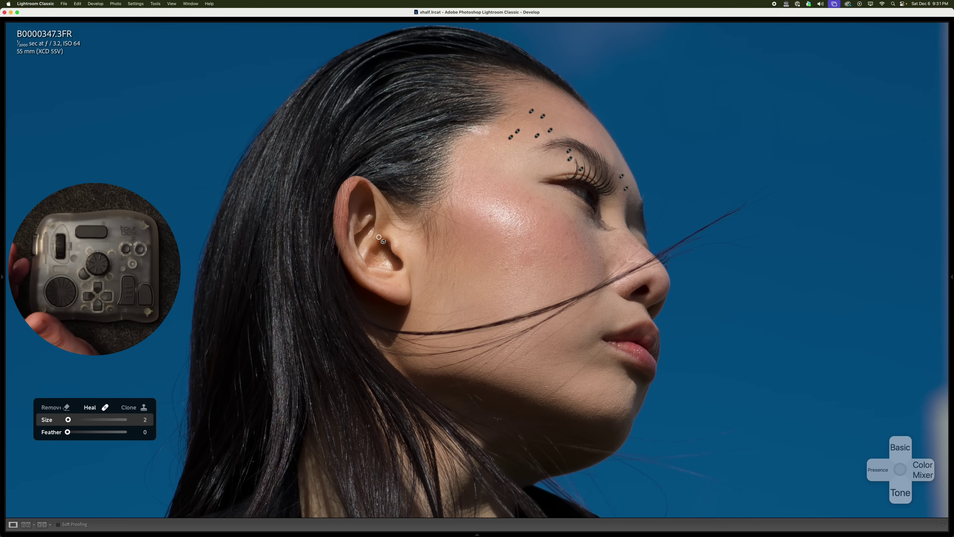
Heal the remaining spots in the ear and along the jaw, plus a cheek spot at brush size 10, and leave the Heal tool.
left_click_drag(605, 347, 543, 402)
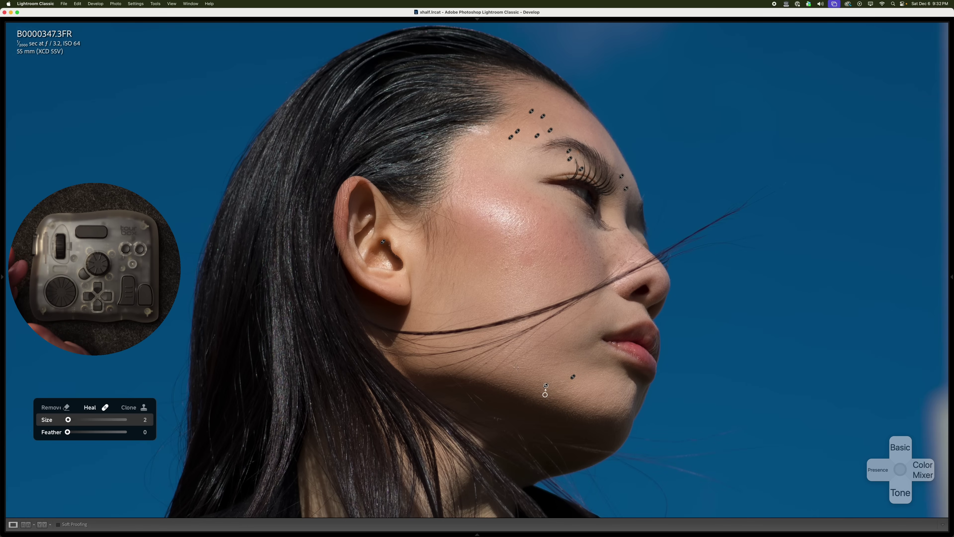
left_click_drag(514, 370, 507, 381)
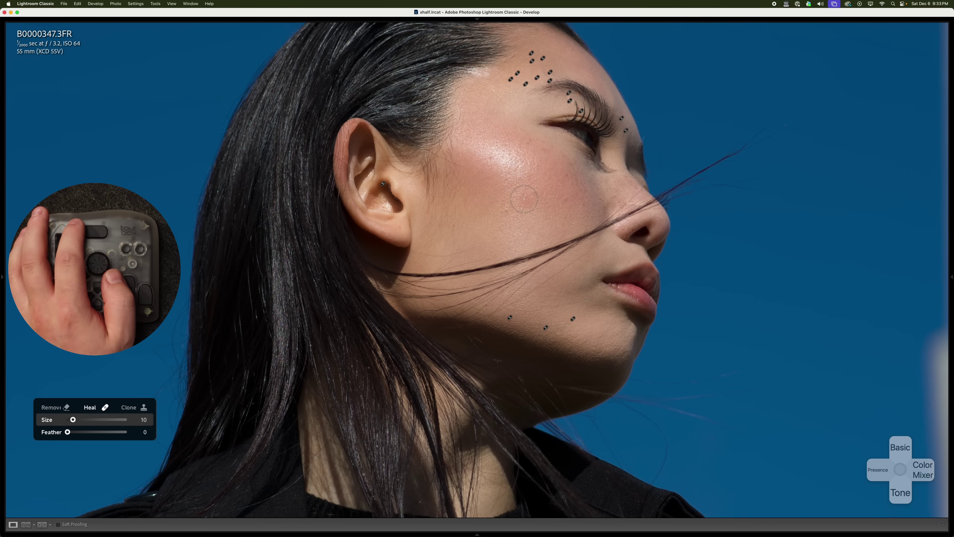
left_click(526, 201)
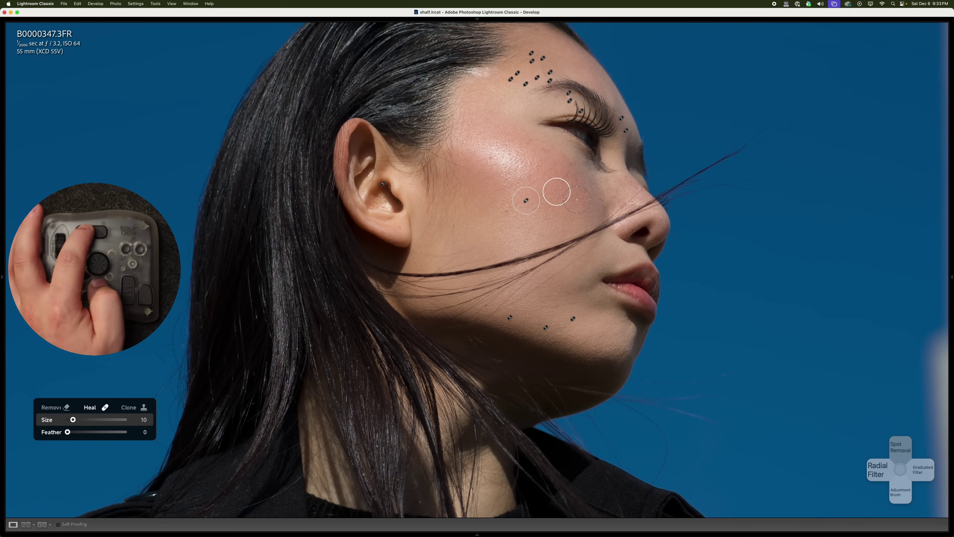
key("q")
key("q")
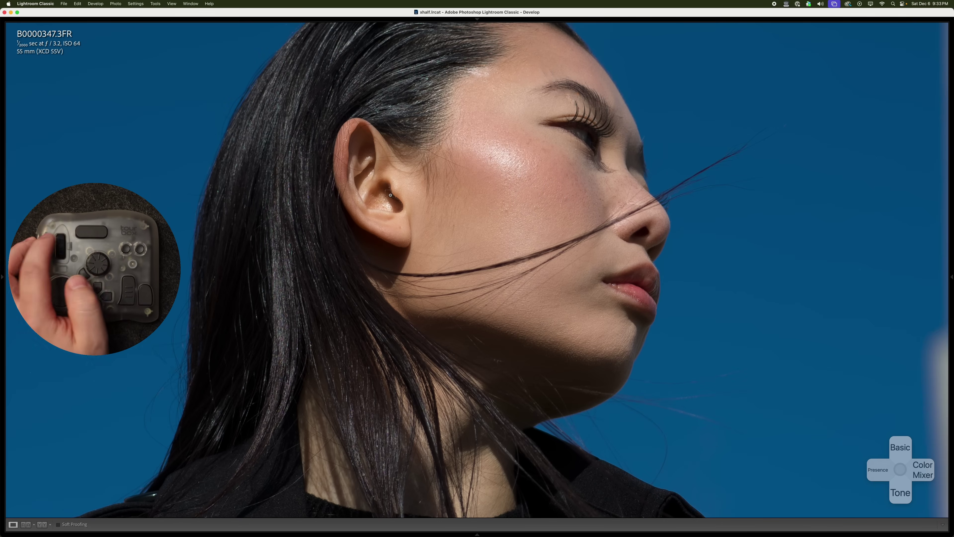
Apply the ClassicCN1 preset to the whole photo.
key("z")
key("super+equal")
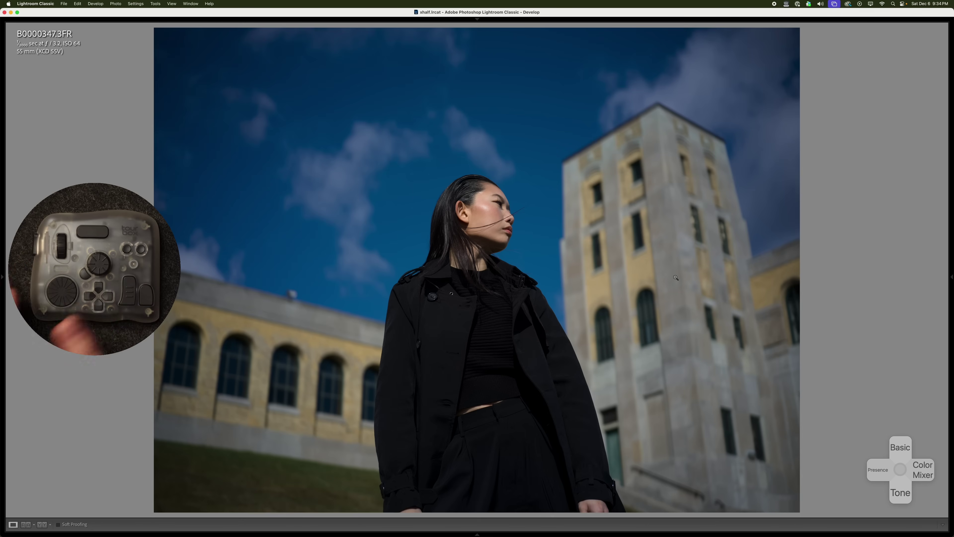
key("F1")
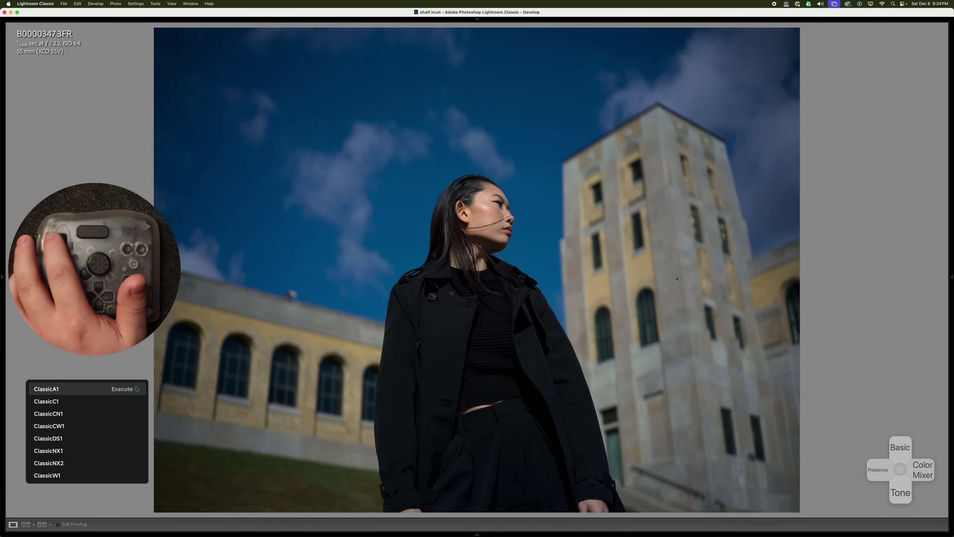
key("Down")
key("Down")
key("Down")
key("Up")
key("Return")
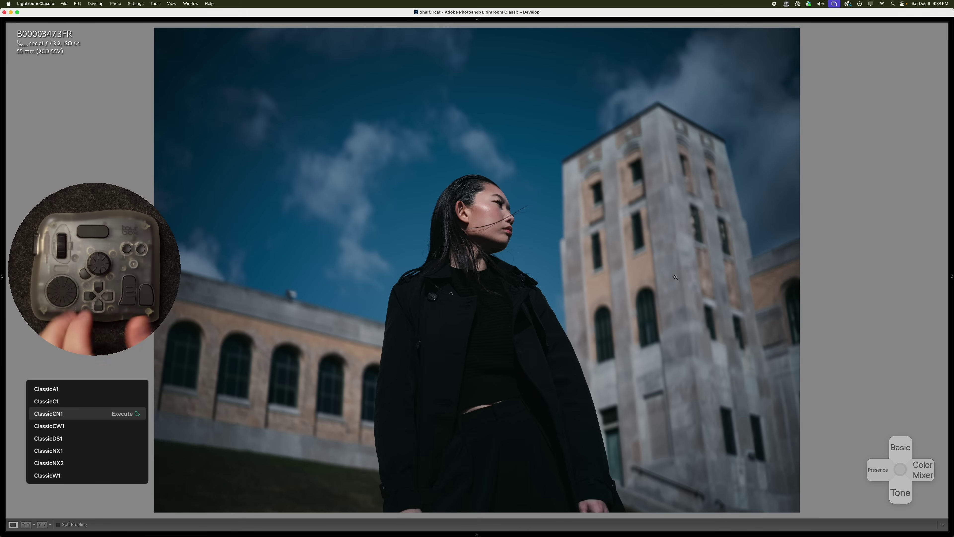
Set the photo's colour temperature to 5550.
key("Up")
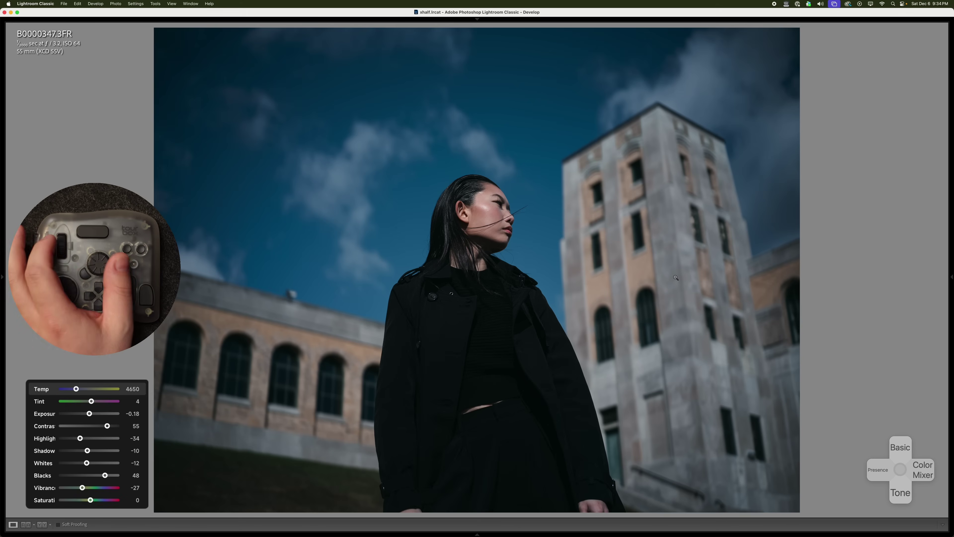
key("equal")
key("equal")
key("equal")
key("equal")
key("equal")
key("equal")
key("equal")
key("equal")
key("equal")
key("equal")
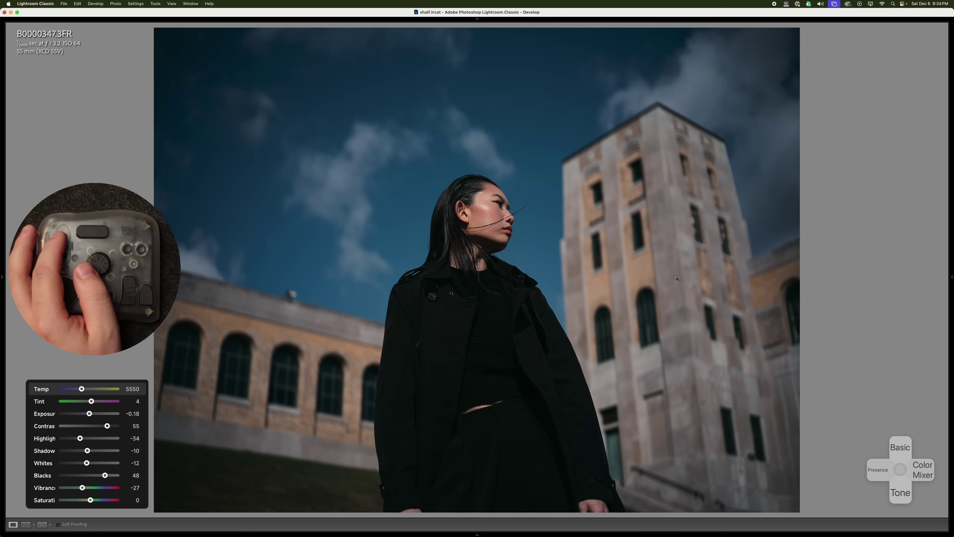
Raise the photo's exposure to about -0.02.
key("period")
key("period")
key("equal")
key("equal")
key("equal")
key("equal")
key("equal")
key("equal")
key("equal")
key("equal")
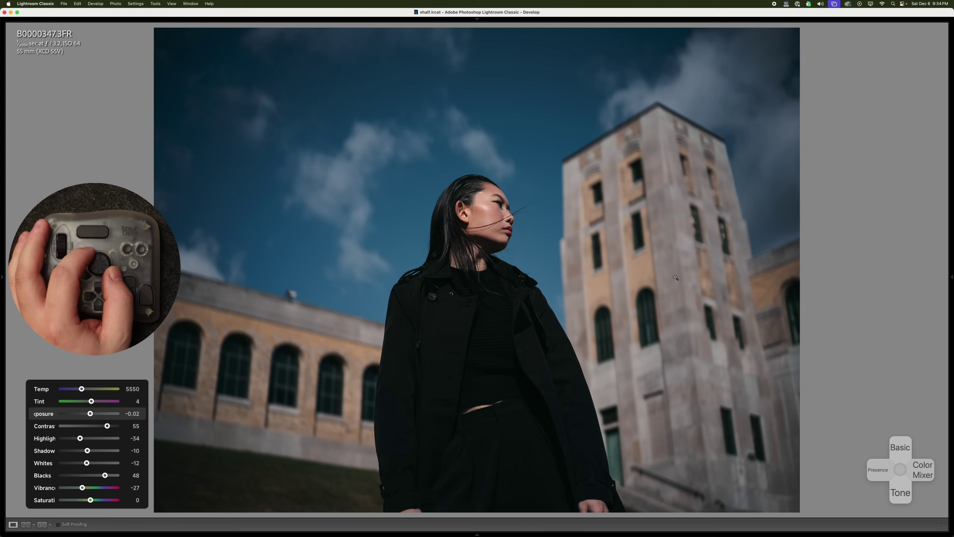
key("equal")
Lift the photo's shadows and raise its texture to 14.
key("period")
key("period")
key("period")
key("equal")
key("equal")
key("equal")
key("equal")
key("equal")
key("equal")
key("equal")
key("equal")
key("equal")
key("equal")
key("equal")
key("equal")
key("equal")
key("equal")
key("equal")
key("equal")
key("equal")
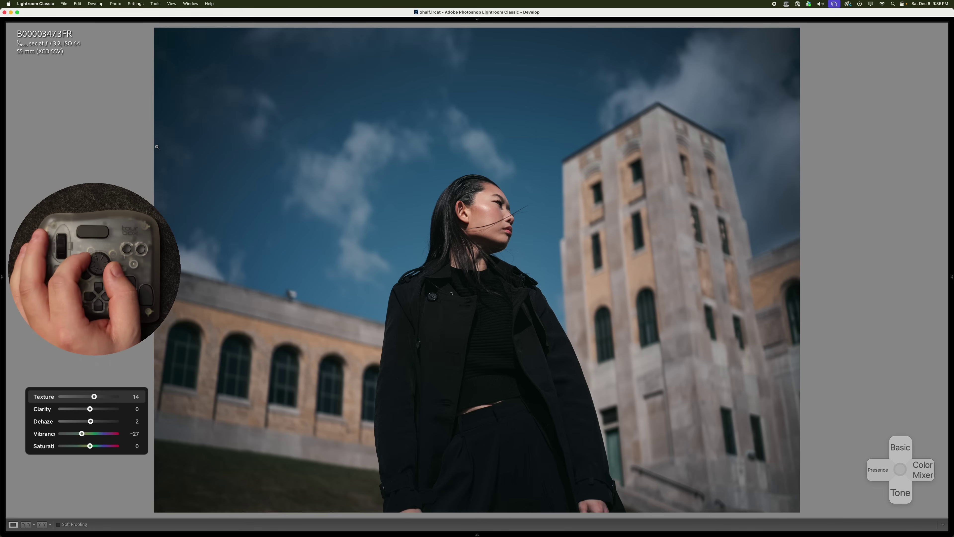
Adjust the photo's presence with texture at 17, clarity at -8 and a slightly higher saturation.
key("Down")
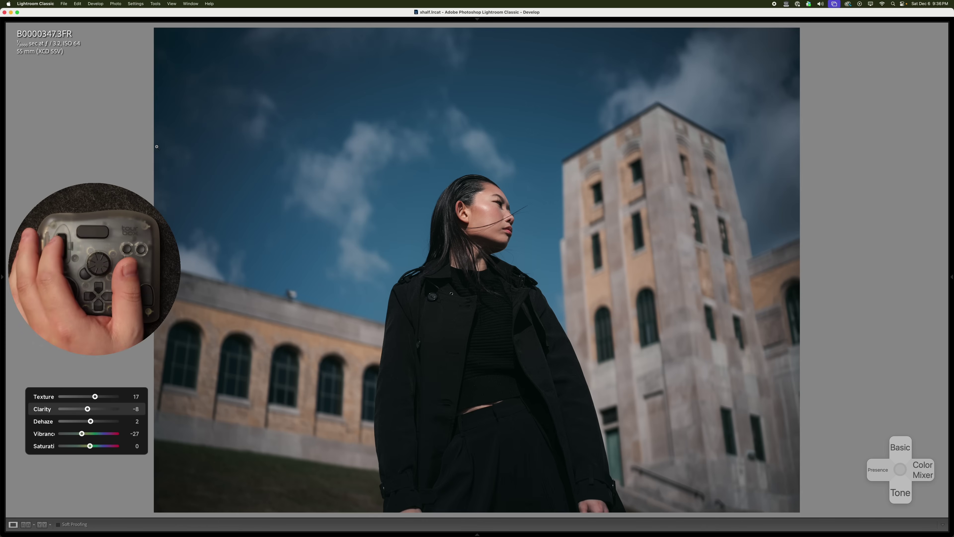
key("Down")
key("Down")
key("Up")
key("Up")
key("Up")
key("Up")
key("minus")
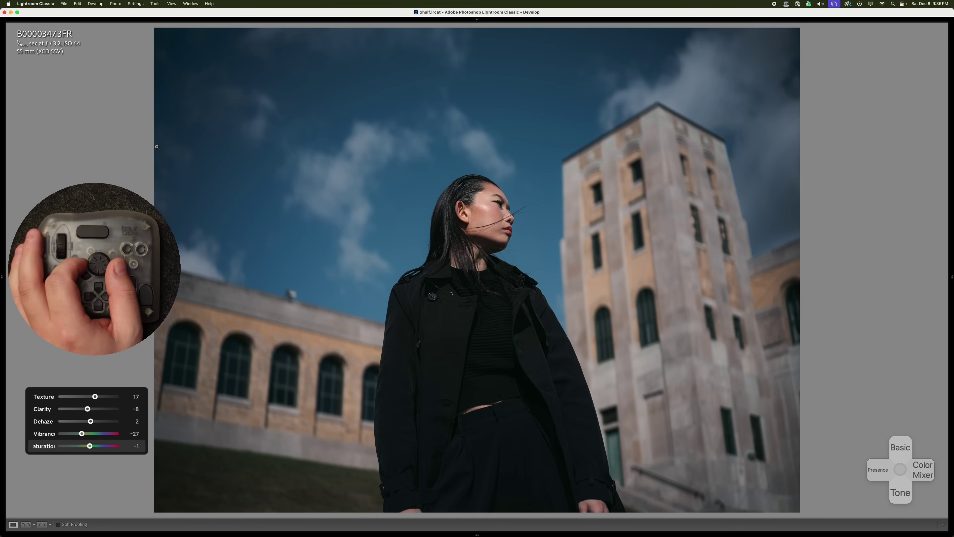
key("equal")
key("equal")
key("equal")
key("equal")
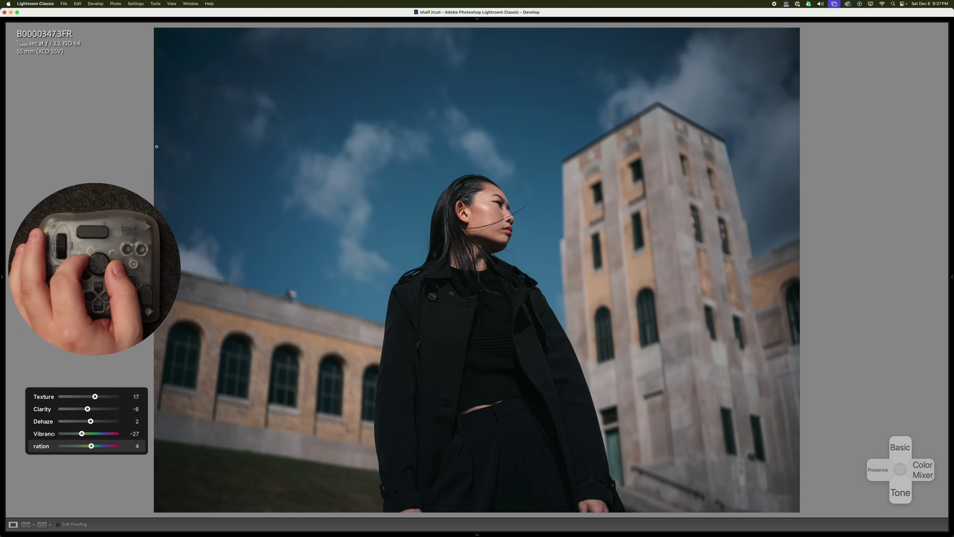
key("equal")
key("equal")
key("equal")
key("equal")
key("equal")
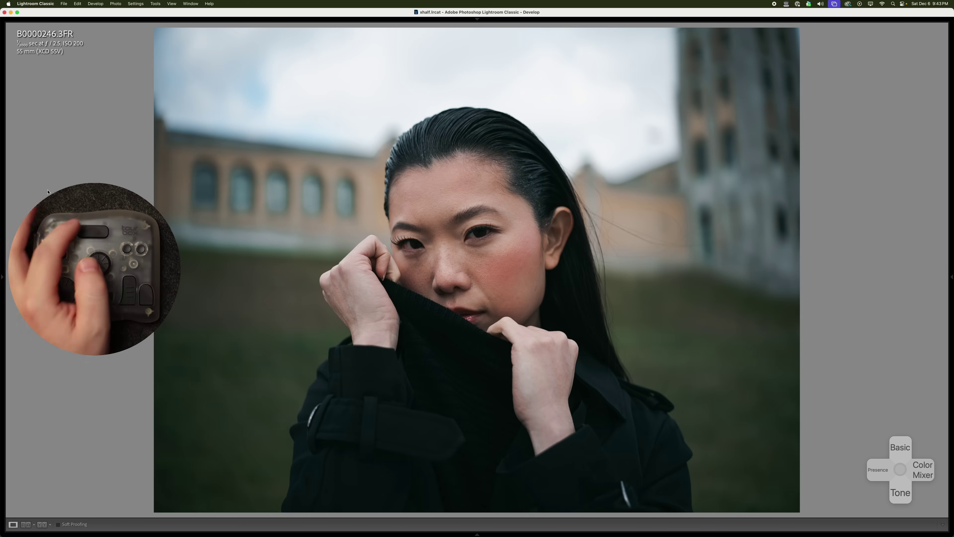
Rotate the crop of photo B0000246.3FR to an angle of -2.25 and apply it.
key("r")
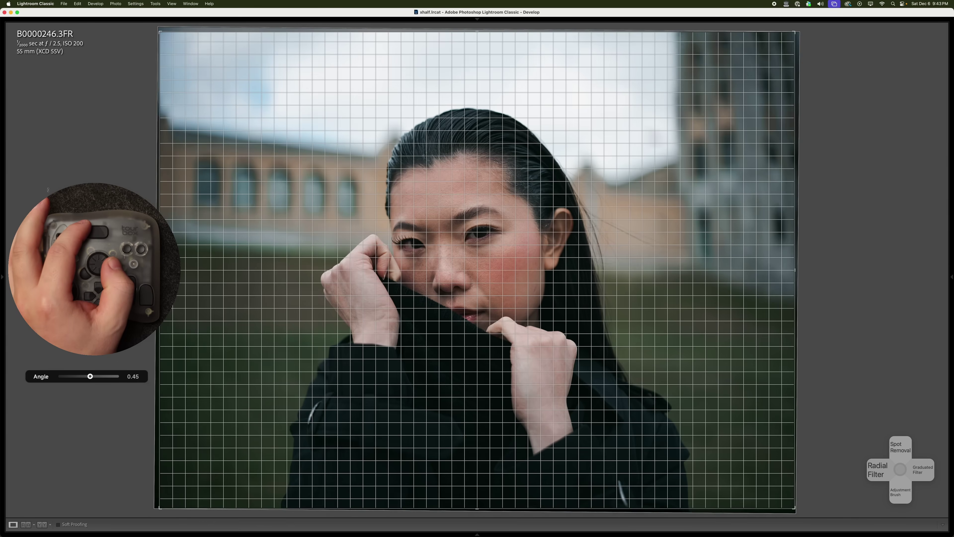
scroll(48, 190, "down", 9)
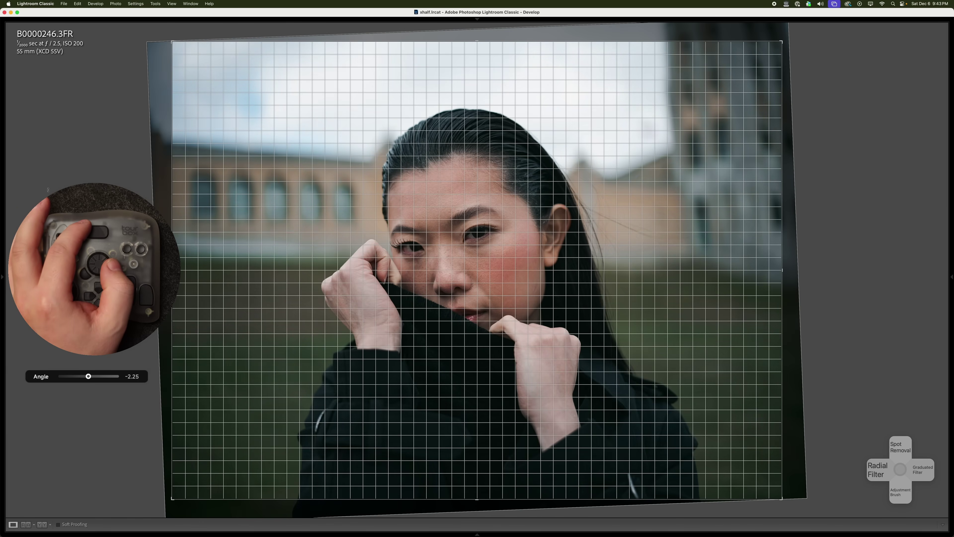
key("Return")
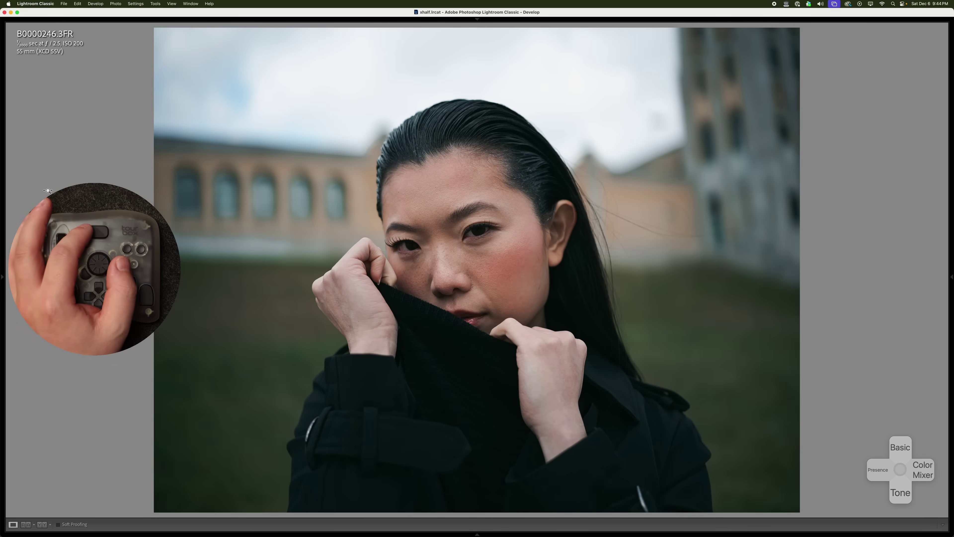
Set the crop angle of the close-up portrait to -0.45 and apply it.
key("r")
scroll(48, 190, "up", 7)
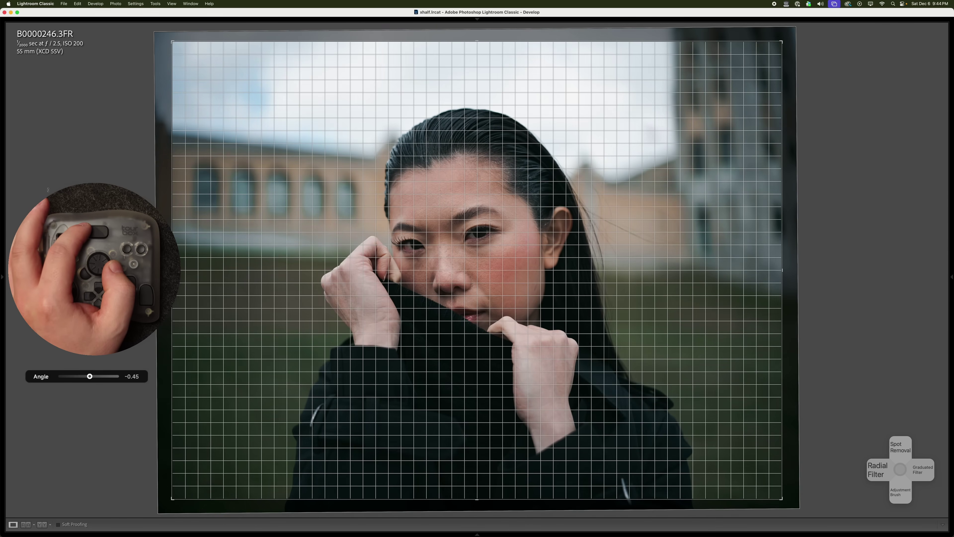
key("Return")
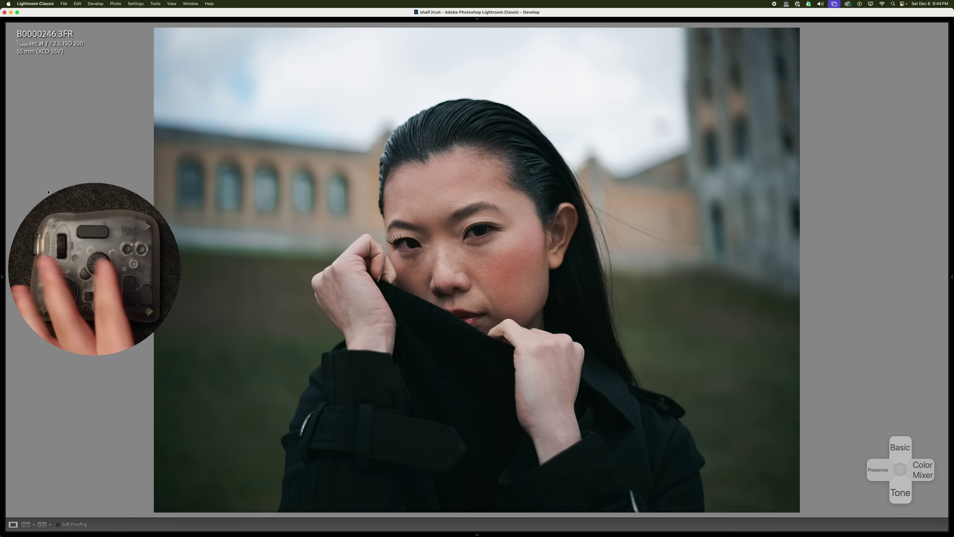
Examine the skin and eye detail of the woman's face up close, followed by the wider portrait.
key("super+equal")
key("super+equal")
key("super+equal")
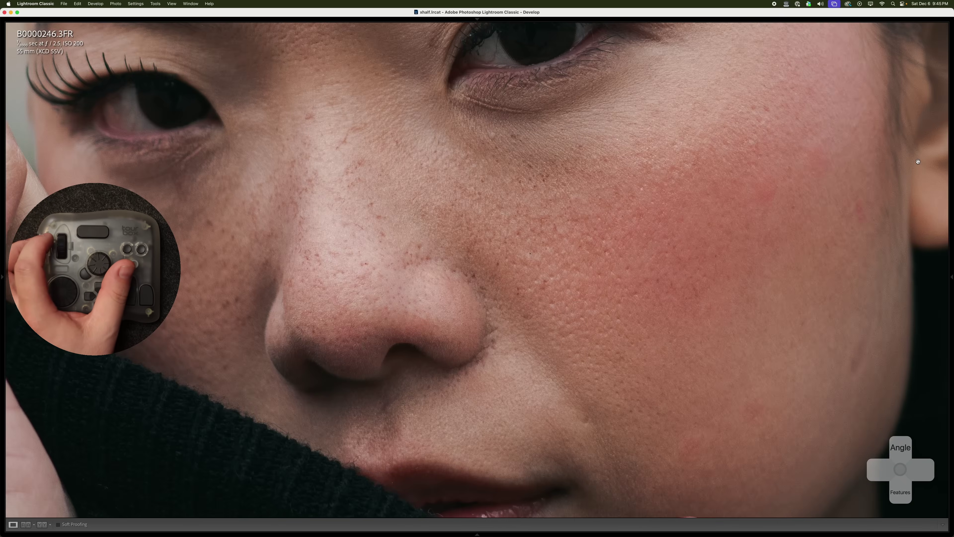
key("super+minus")
key("super+minus")
key("super+equal")
key("super+equal")
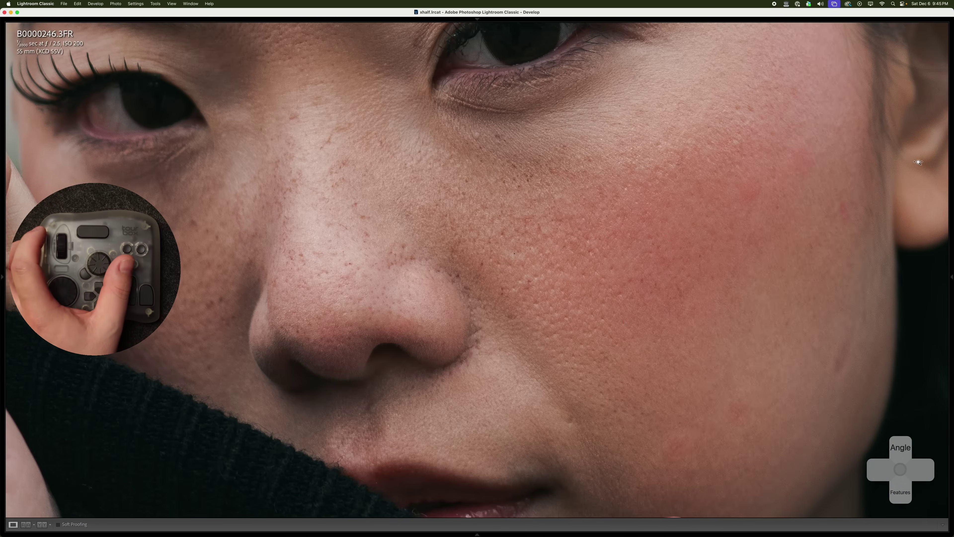
scroll(917, 161, "up", 5)
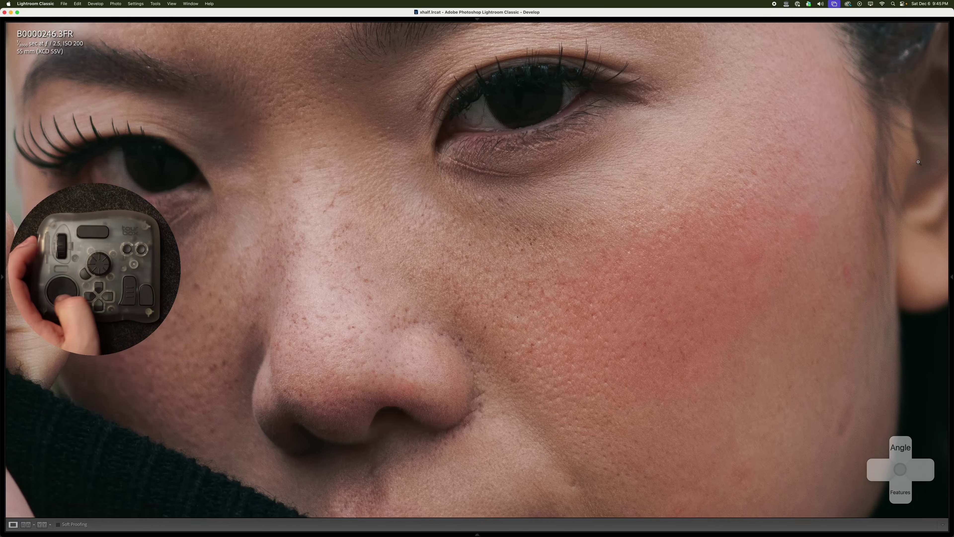
scroll(917, 161, "down", 1)
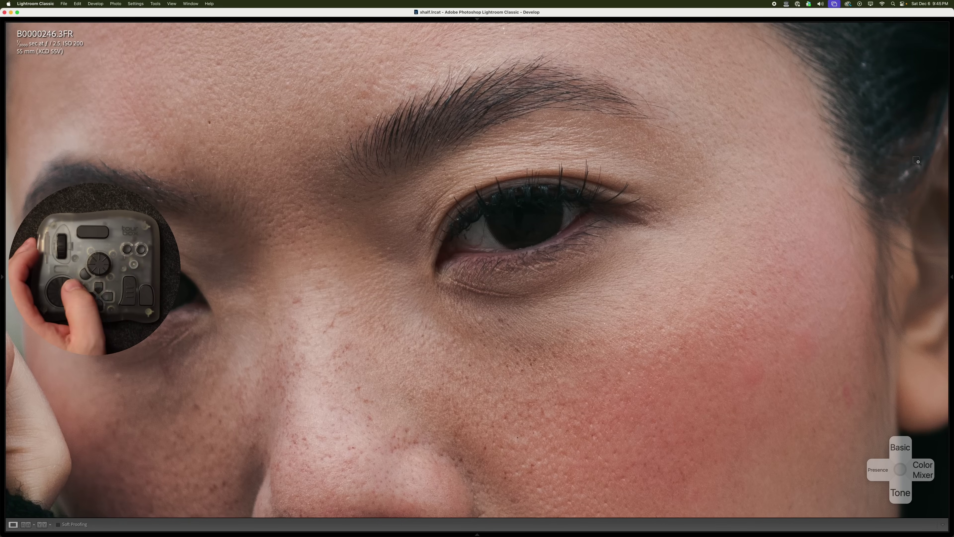
key("z")
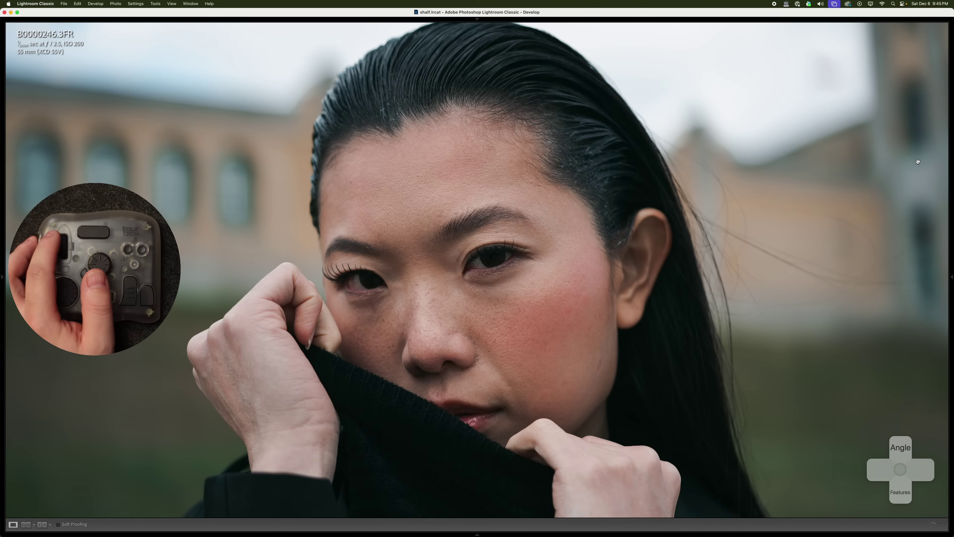
scroll(918, 162, "right", 5)
scroll(918, 163, "left", 3)
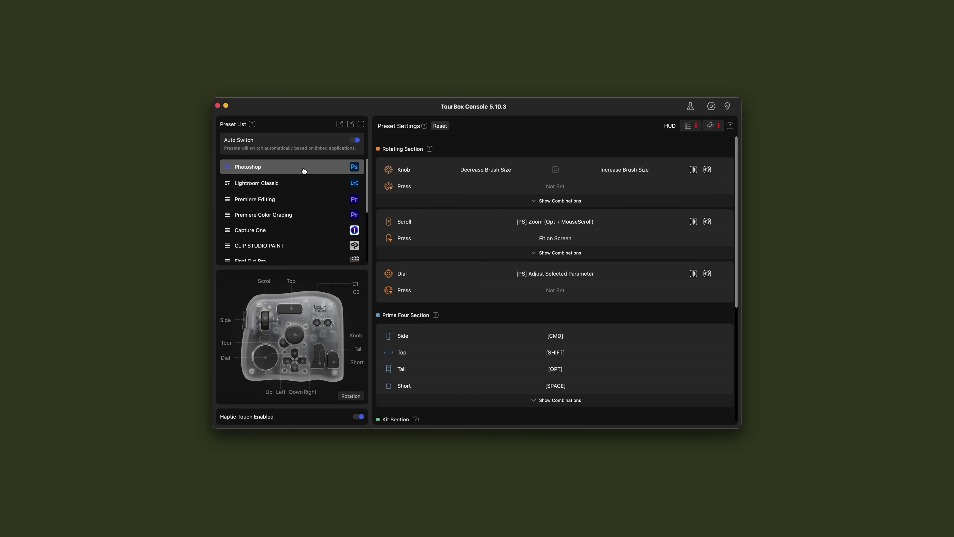
Browse the application presets in TourBox Console and show the Develop preset under Lightroom Classic.
scroll(276, 180, "down", 3)
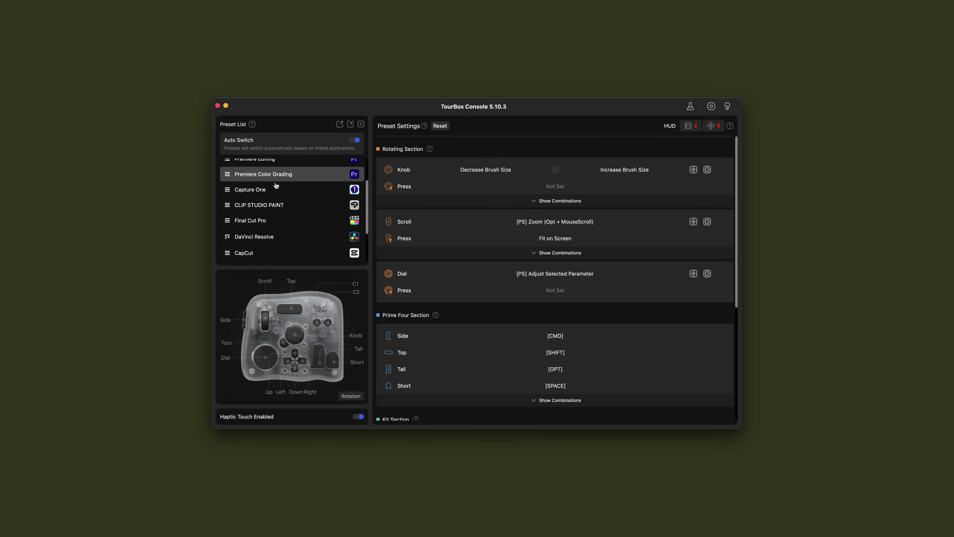
scroll(276, 185, "down", 2)
scroll(285, 222, "down", 2)
scroll(285, 224, "up", 7)
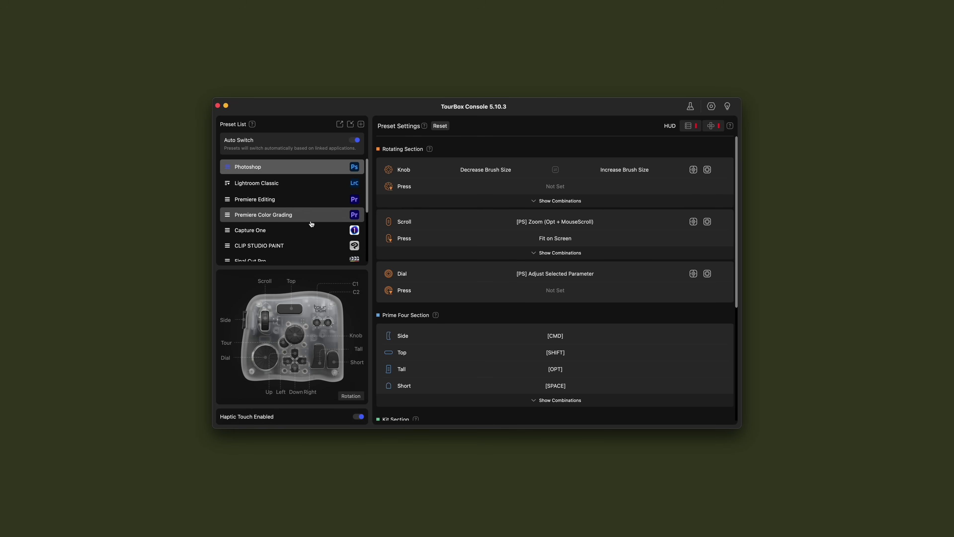
scroll(311, 224, "down", 7)
scroll(250, 251, "up", 7)
left_click(277, 189)
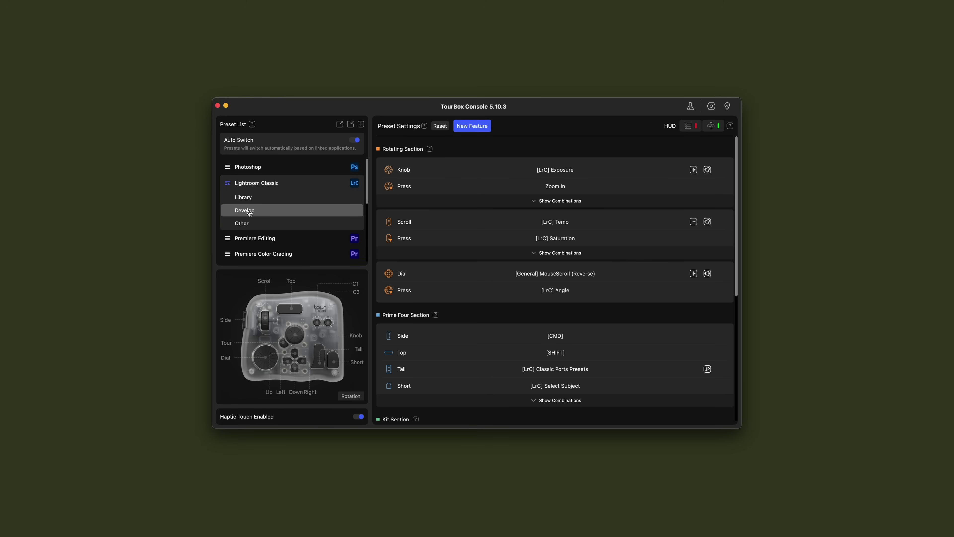
Review the control assignments in the Develop preset, from the Rotating Section through the Custom Section.
scroll(549, 182, "down", 5)
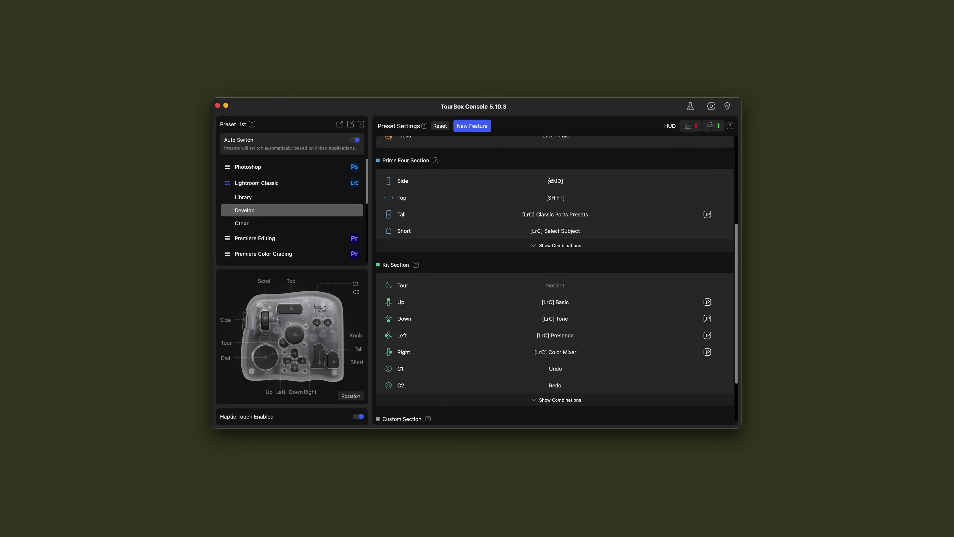
scroll(550, 179, "down", 3)
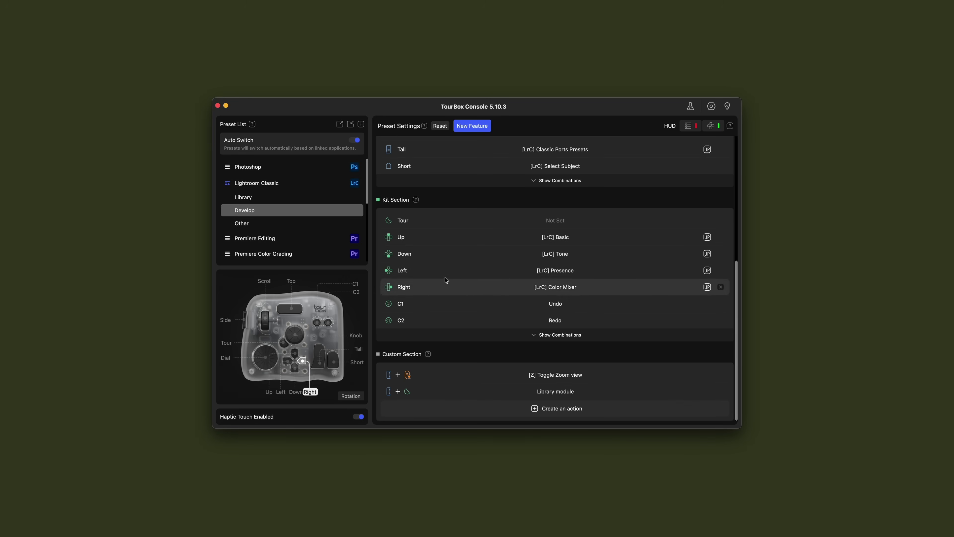
scroll(537, 166, "up", 15)
Open the Knob's Exposure assignment and examine the Lightroom Classic functions, the shortcut and mouse options, and the other assignment types.
left_click(569, 174)
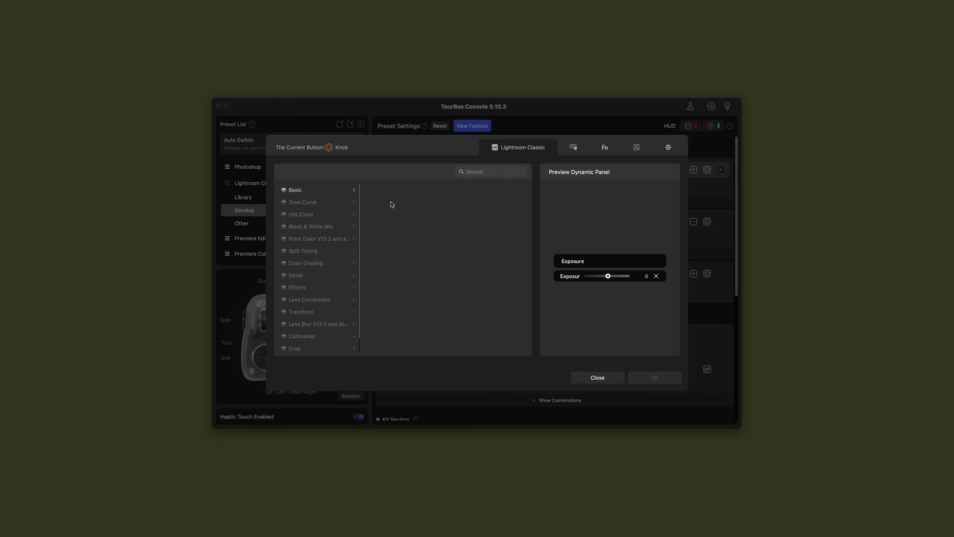
scroll(306, 200, "down", 1)
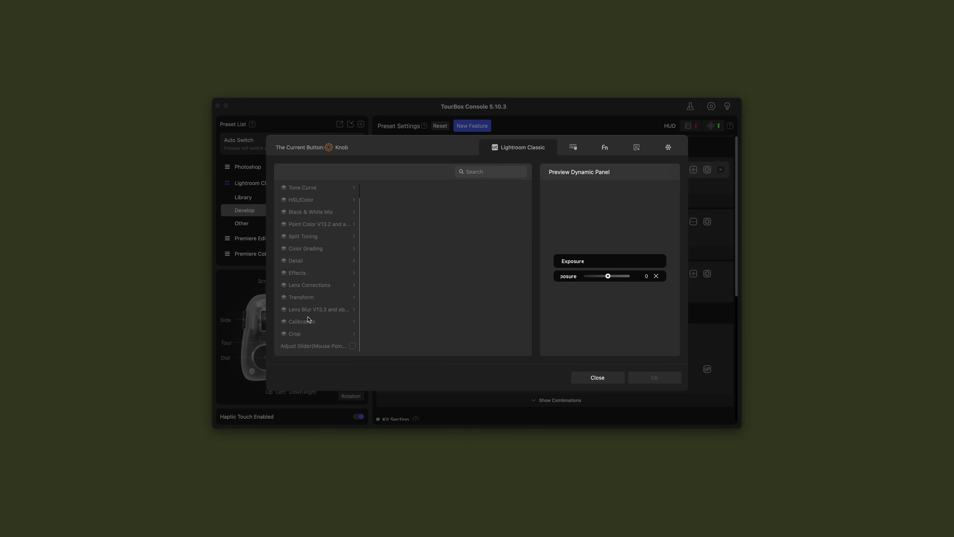
scroll(305, 222, "up", 2)
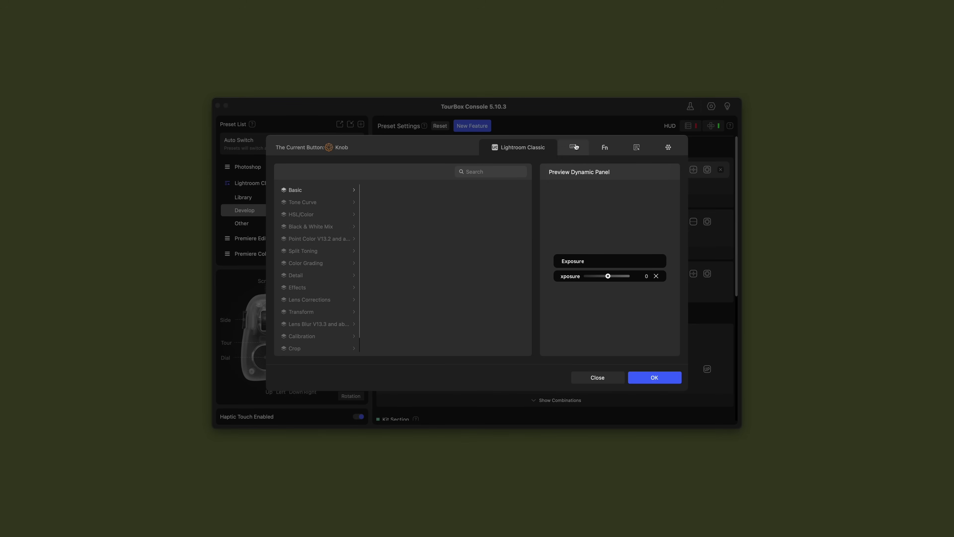
left_click(575, 147)
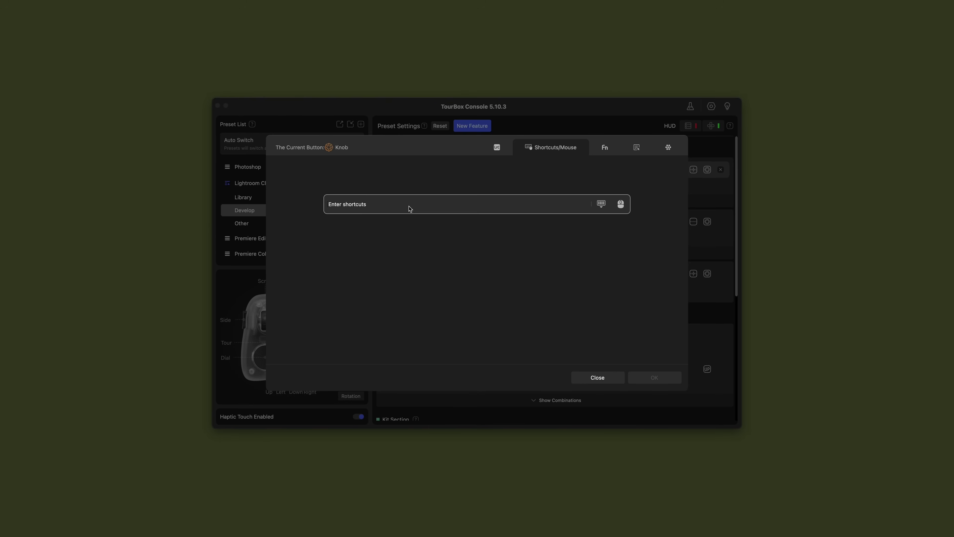
left_click(667, 147)
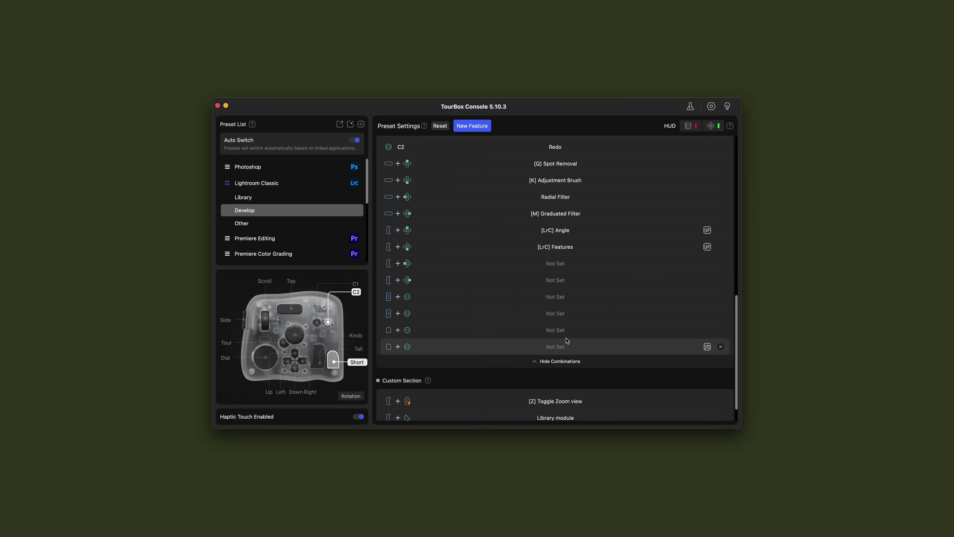
Review the Kit Section's button combinations and collapse their list.
scroll(556, 327, "down", 2)
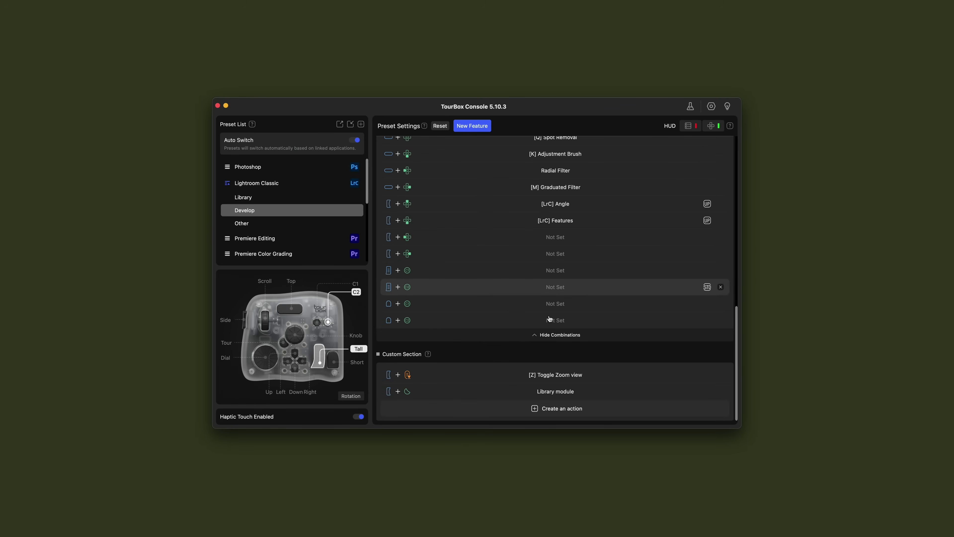
left_click(552, 334)
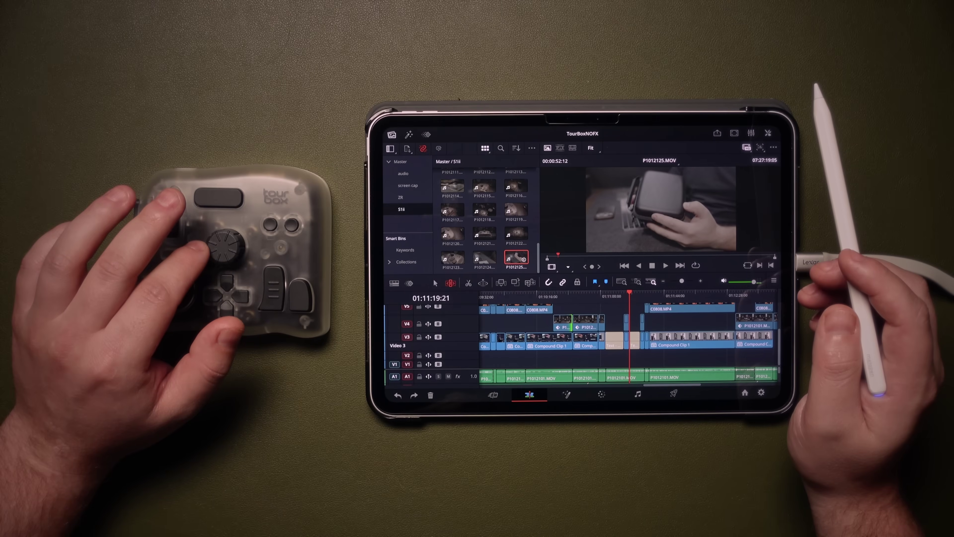
Switch to DaVinci Resolve on the iPad, mark an In point in clip P1012125.MOV, and advance the playhead.
key("i")
key("Right")
key("Right")
key("Right")
key("Right")
key("Right")
key("Right")
key("Right")
key("Right")
key("Right")
key("Right")
key("Right")
key("Right")
key("Right")
key("Right")
key("Right")
key("Right")
key("Right")
key("Right")
key("Right")
key("Right")
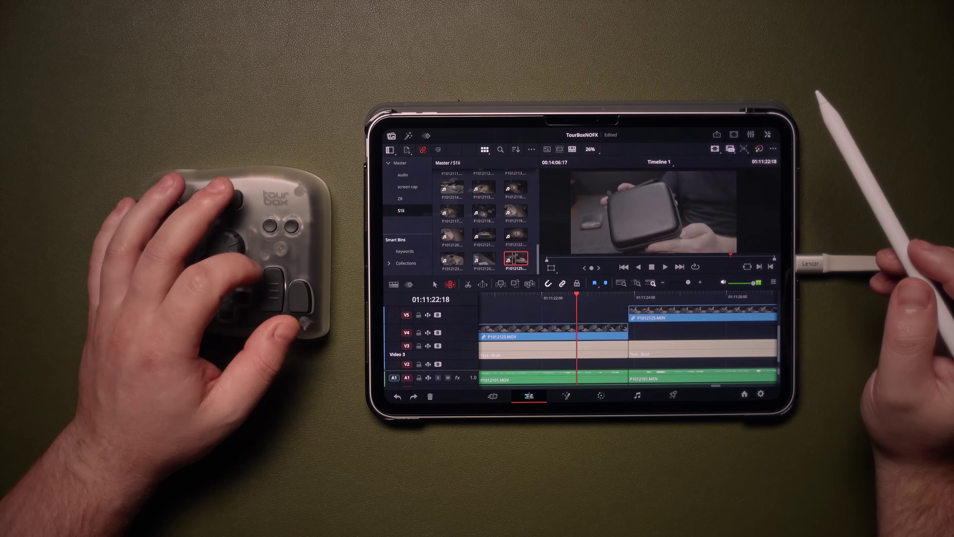
Split the V5 clip P1012125.MOV at the start of Compound Clip 1 and delete the part after the cut.
key("Right")
key("Right")
key("Right")
key("Right")
key("Right")
key("Right")
key("Right")
key("Right")
key("Right")
key("Right")
key("Right")
key("Right")
key("Right")
key("Right")
key("Right")
key("Right")
key("Right")
key("Right")
key("Right")
key("Right")
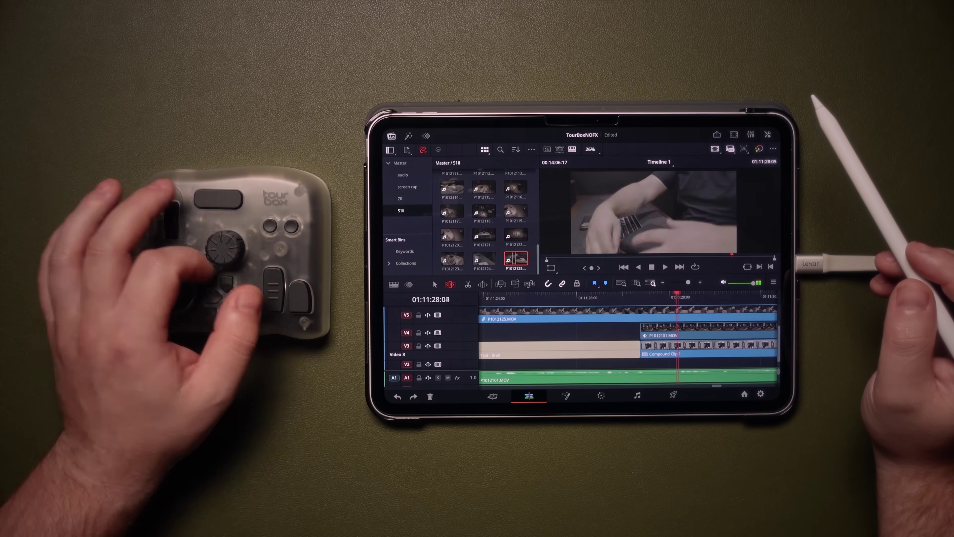
key("Left")
key("Left")
key("Left")
key("Left")
key("Left")
key("Left")
key("Left")
key("Left")
key("Left")
key("Left")
key("Left")
key("shift+v")
key("Left")
key("Left")
key("Left")
key("Left")
key("Left")
key("Left")
key("Left")
key("Left")
key("Left")
key("Right")
key("Right")
key("Right")
key("ctrl+b")
left_click(703, 319)
key("BackSpace")
Move the playhead back through the trimmed V5 clip, play the footage briefly, and continue stepping backward to review it.
key("Left")
key("Left")
key("Left")
key("Left")
key("Left")
key("Left")
key("Left")
key("Left")
key("Left")
key("Left")
key("Left")
key("Left")
key("Left")
key("Left")
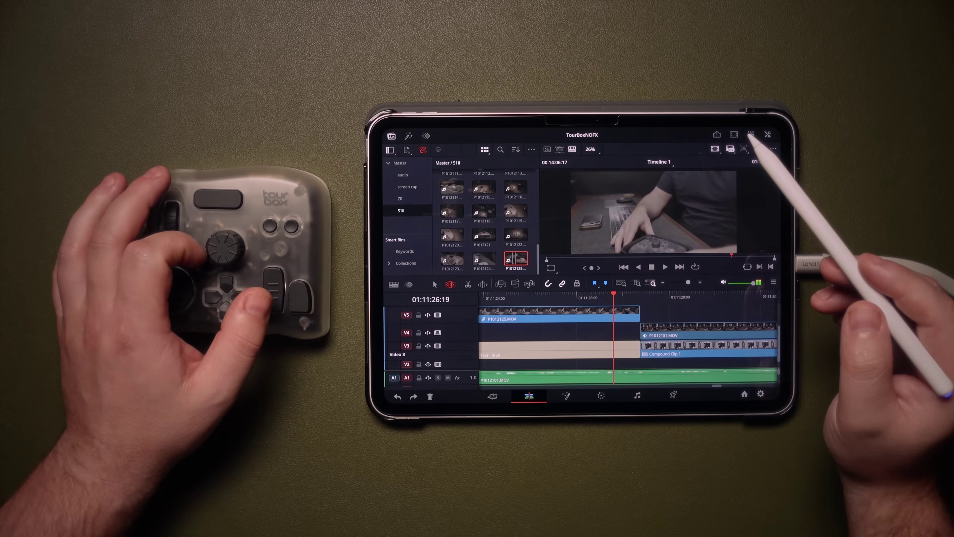
key("space")
key("space")
key("Left")
key("Left")
key("Left")
key("Left")
key("Left")
key("Left")
key("Left")
key("Left")
key("Left")
key("Left")
key("Left")
key("Left")
key("Left")
key("Left")
key("Left")
key("Left")
key("Left")
key("Left")
key("Left")
key("Left")
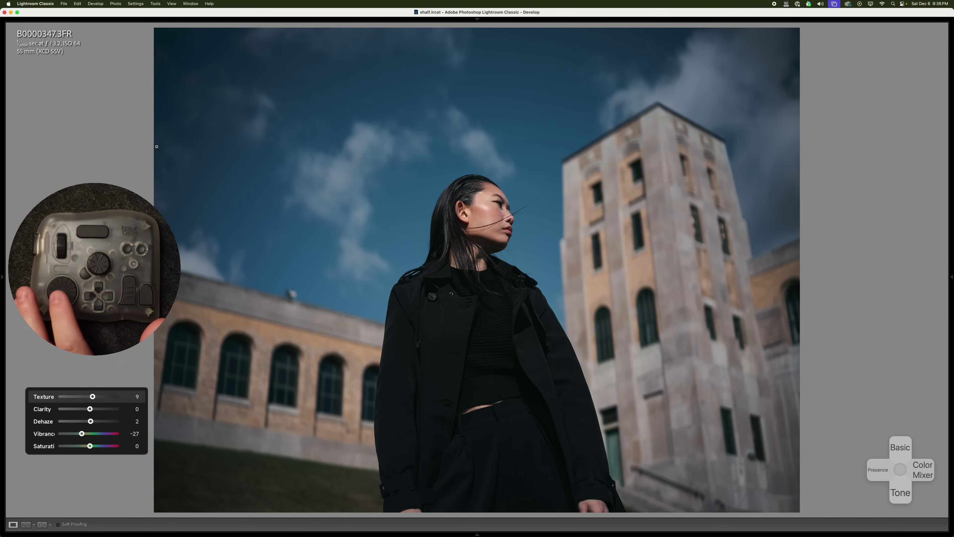
Switch to Lightroom Classic and raise the Texture of photo B0000347.3FR to 17.
key("equal")
key("equal")
key("equal")
key("equal")
key("equal")
key("equal")
key("equal")
key("equal")
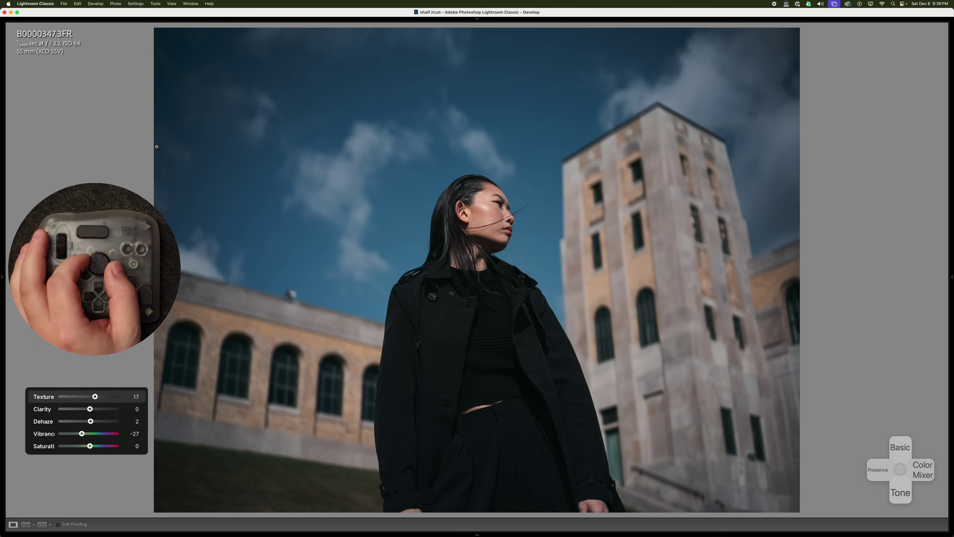